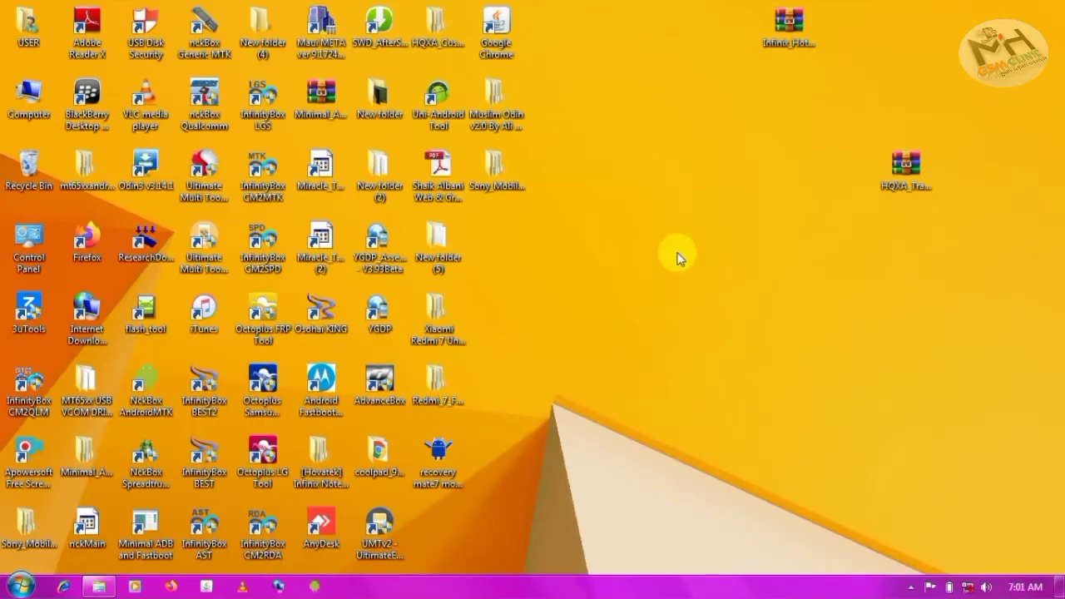
left_click(678, 253)
right_click(678, 253)
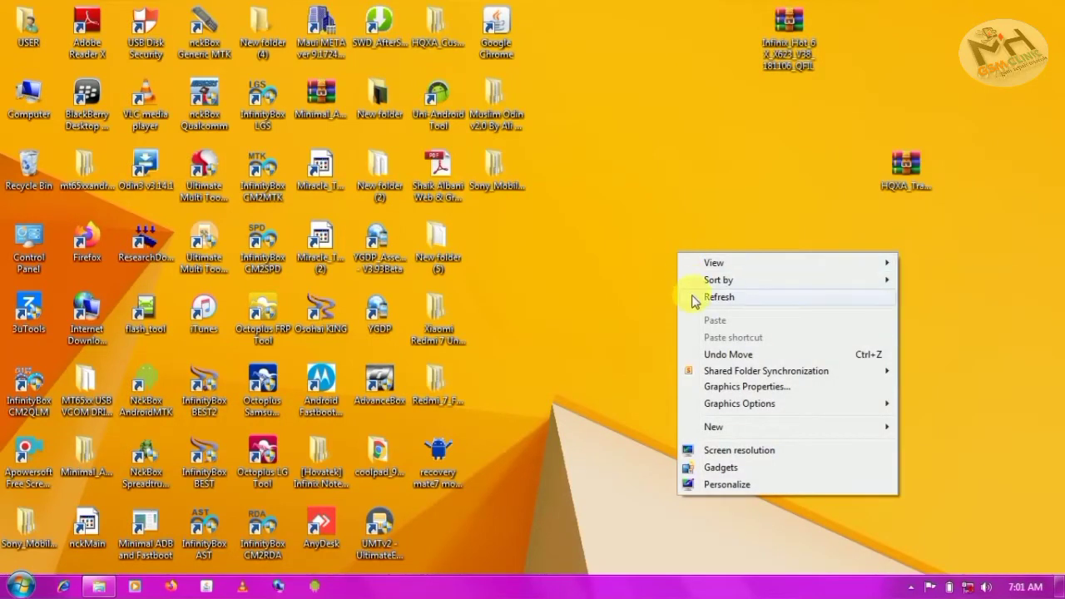
left_click(691, 297)
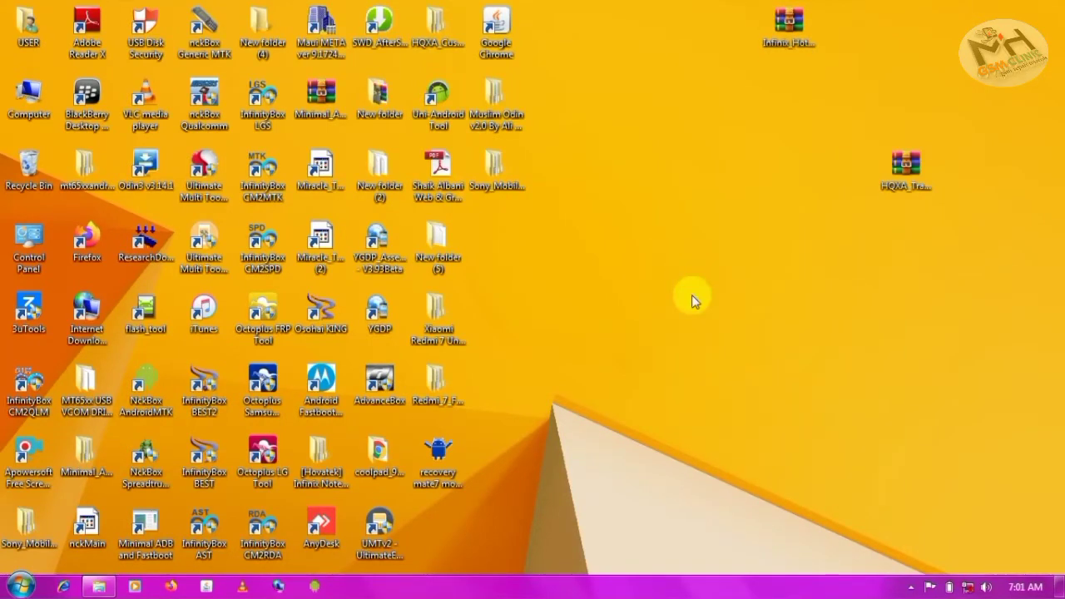
Extract the Infinix_Hot_6X_X623_V38_181106_QFIL firmware archive on the desktop into a folder of the same name
left_click(786, 36)
left_click_drag(785, 39, 734, 151)
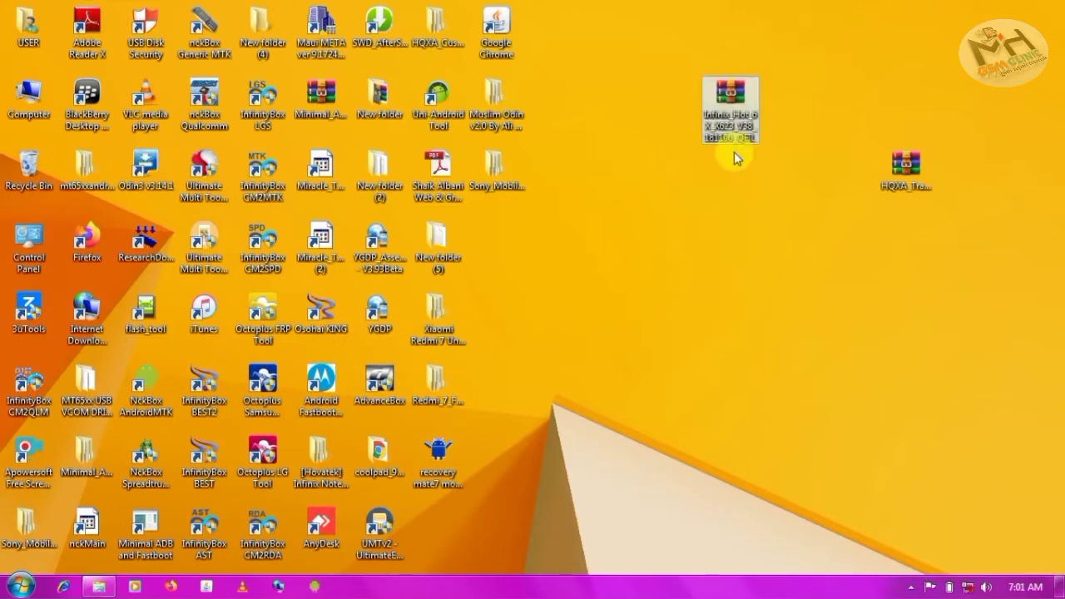
right_click(743, 115)
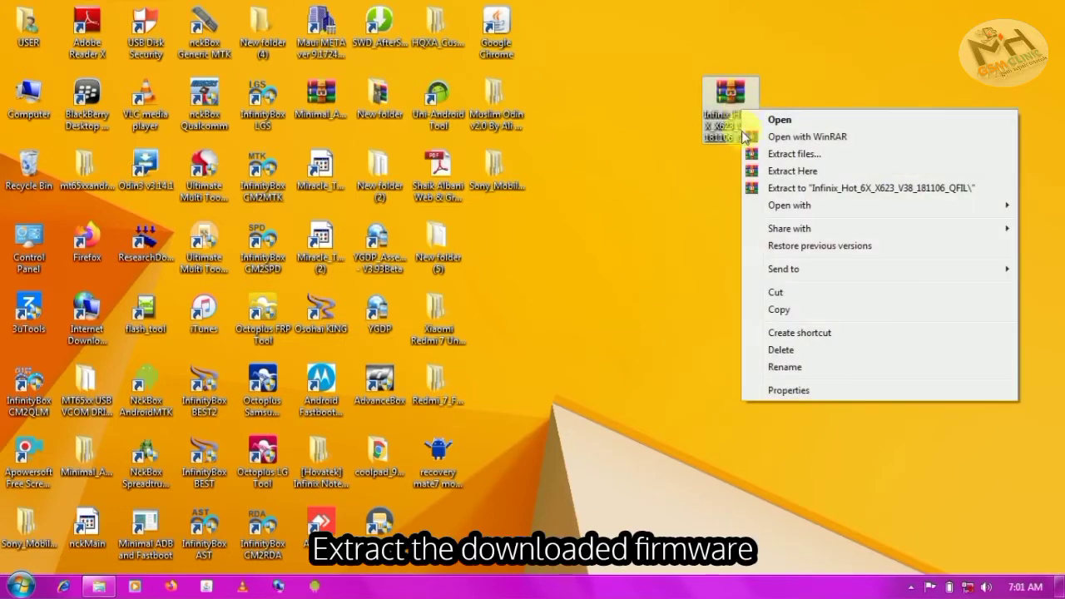
left_click(801, 189)
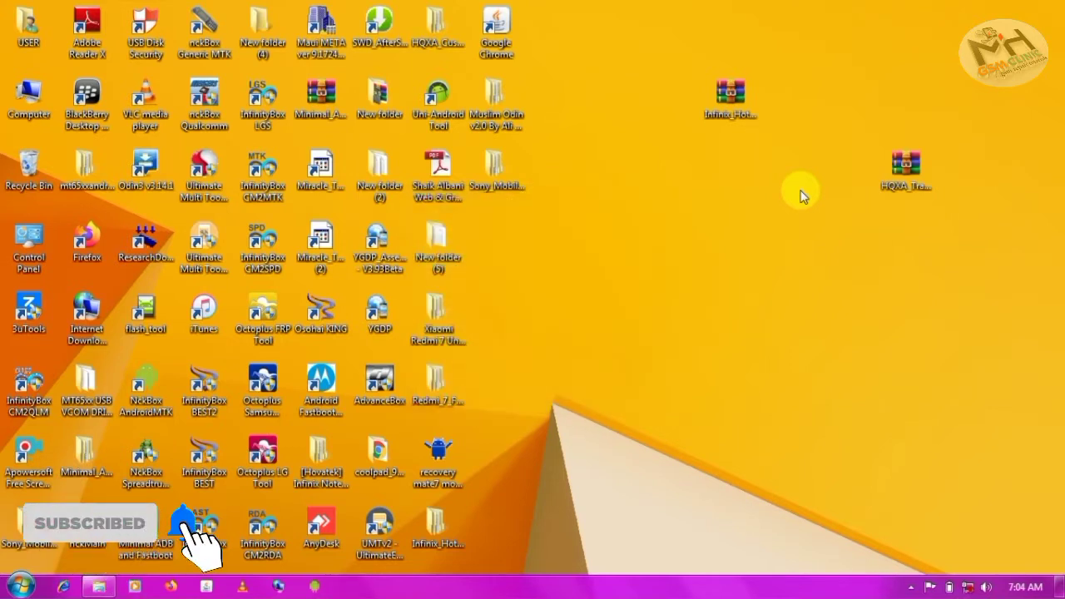
Examine the files in the Firmware subfolder of the extracted Infinix Hot 6X folder, and close the window
left_click(431, 529)
double_click(431, 529)
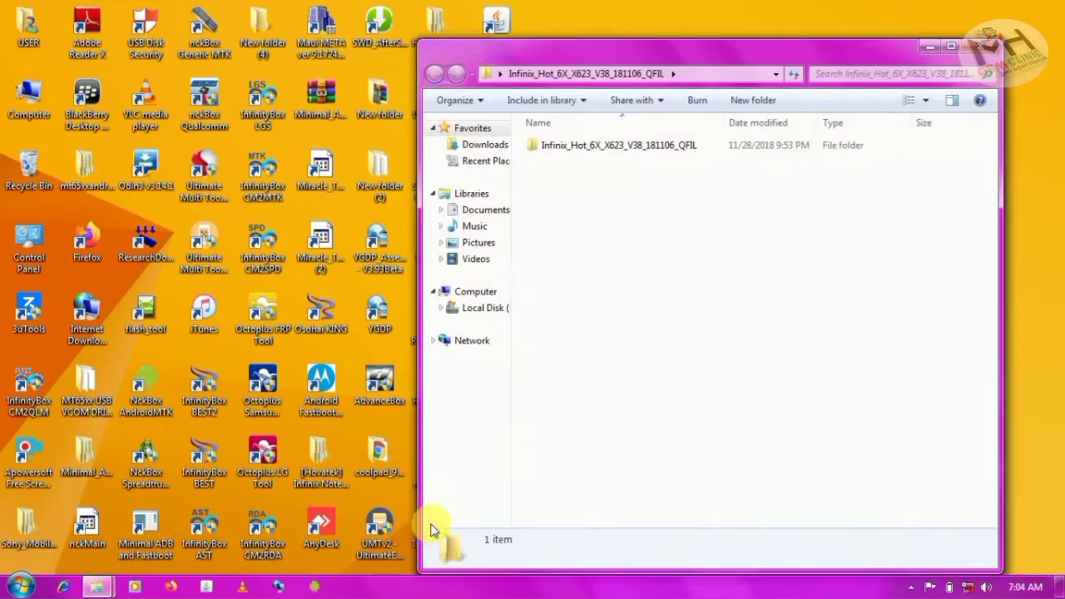
double_click(613, 150)
double_click(566, 162)
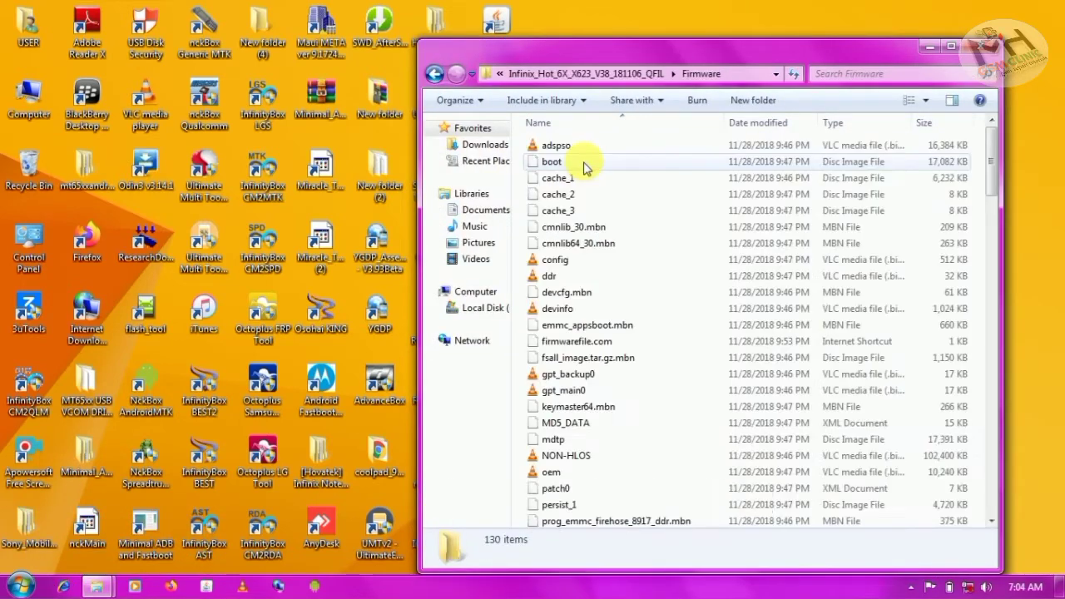
left_click_drag(524, 134, 684, 587)
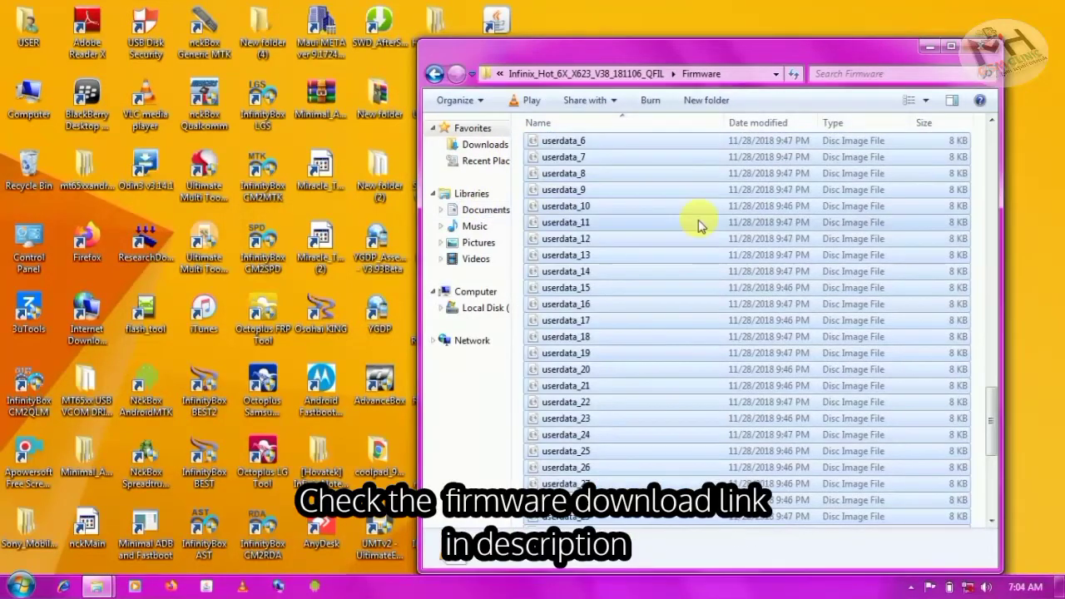
left_click(982, 46)
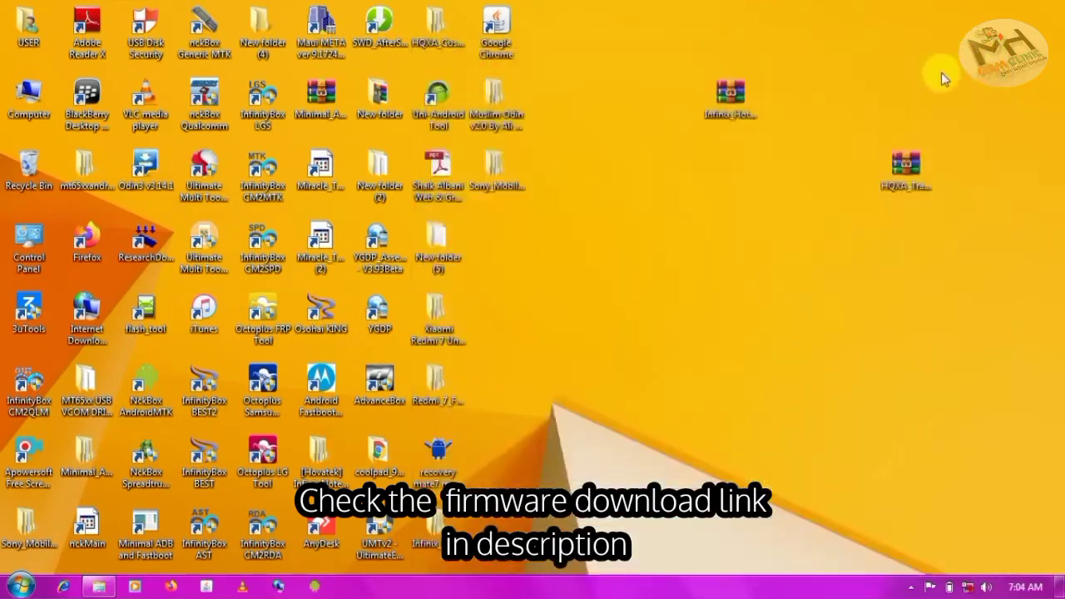
Extract the HQXA_Transsion_CustomerDL_EMMC_V1.19.5 archive into a folder of the same name and open that folder
left_click(897, 166)
right_click(894, 169)
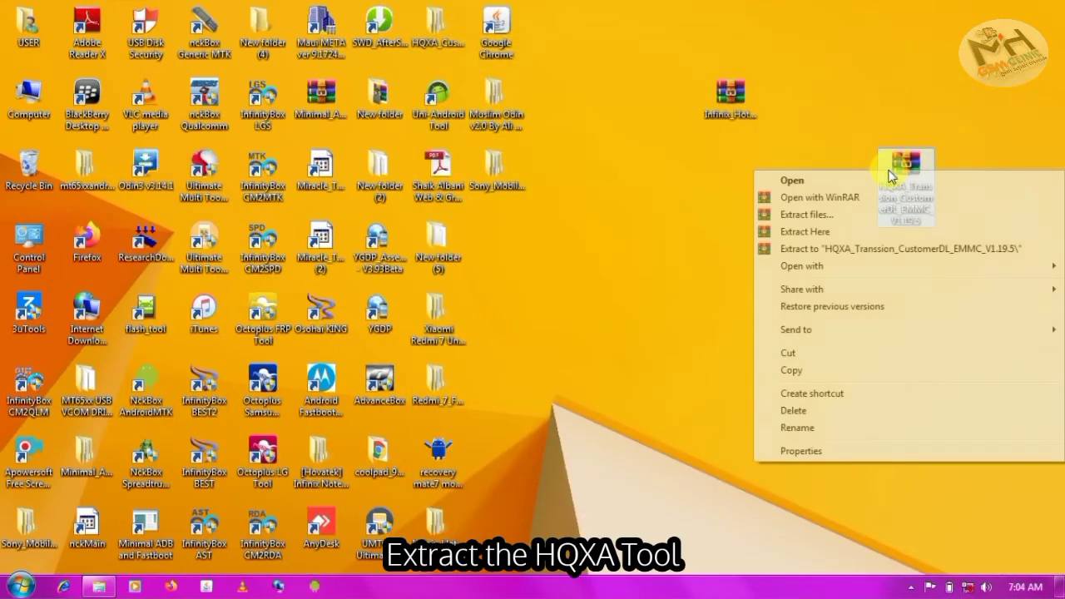
left_click(875, 249)
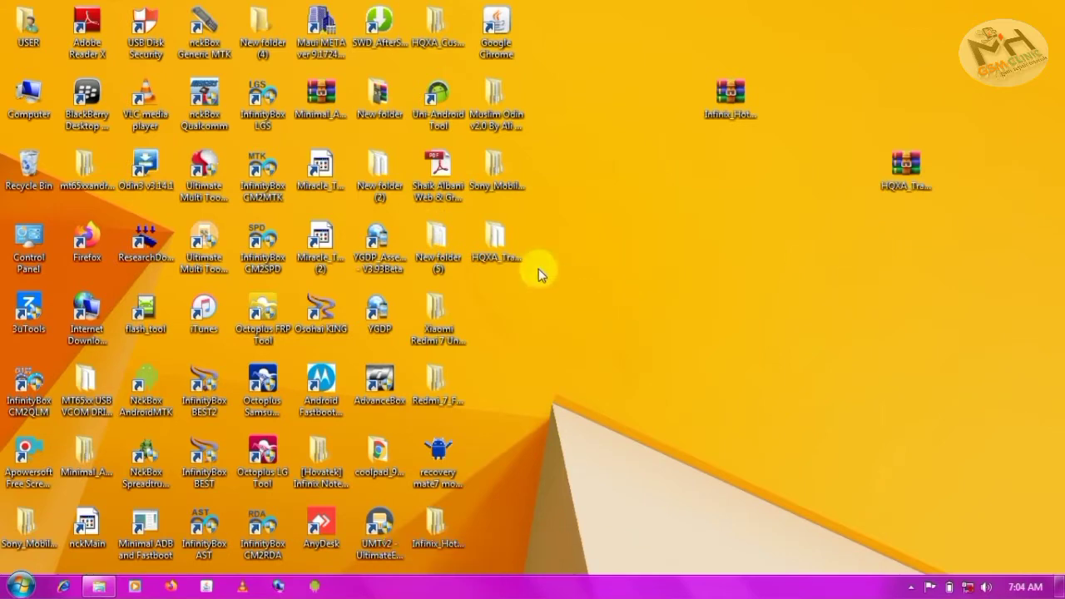
double_click(499, 250)
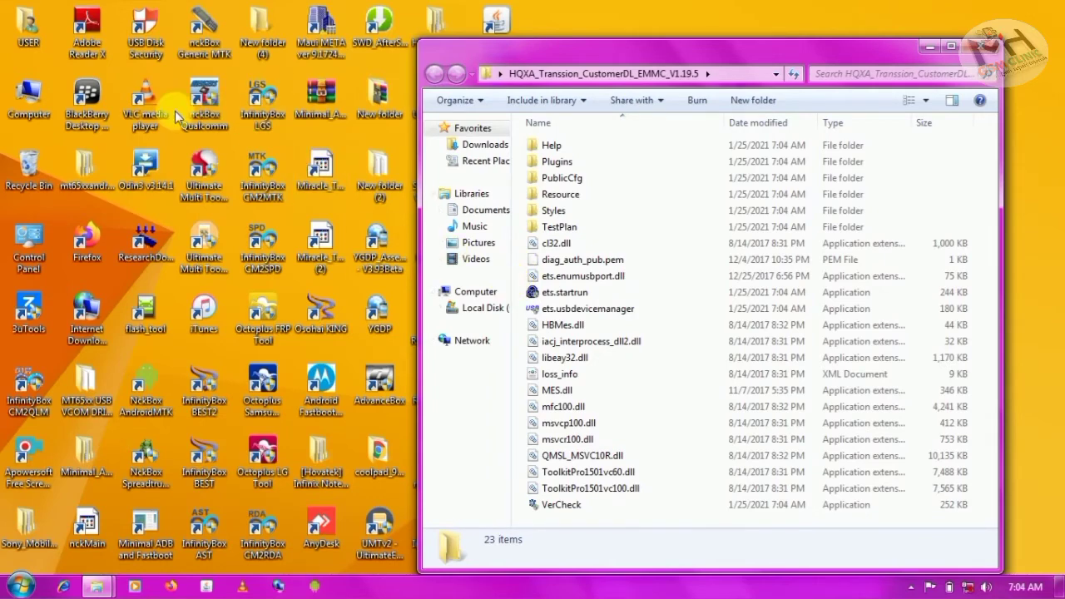
Open Device Manager in Computer Management and arrange its window beside the HQXA tool folder
left_click(14, 116)
right_click(14, 116)
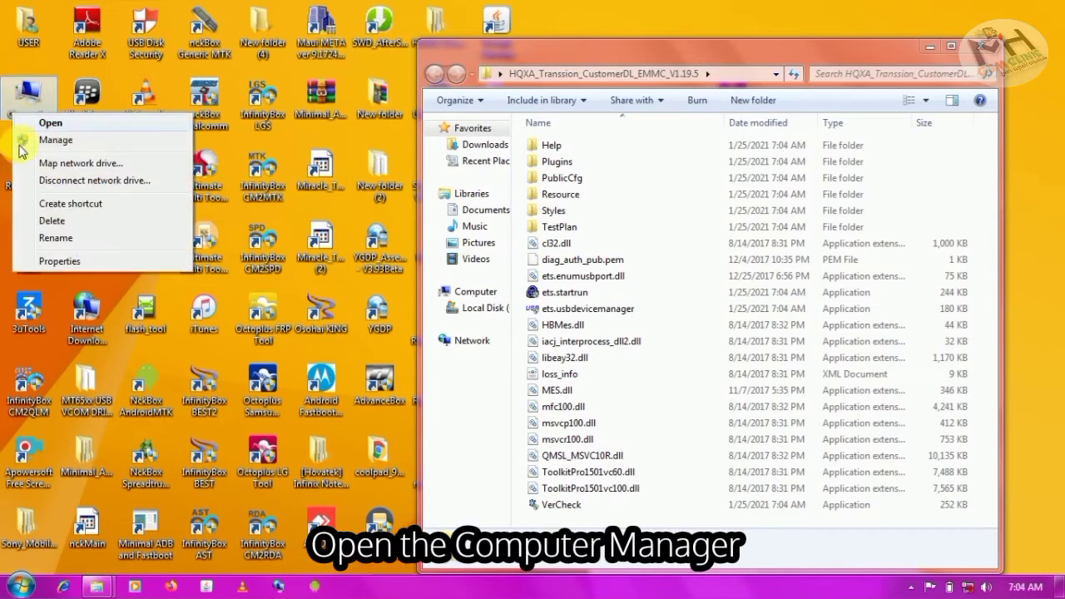
left_click(37, 138)
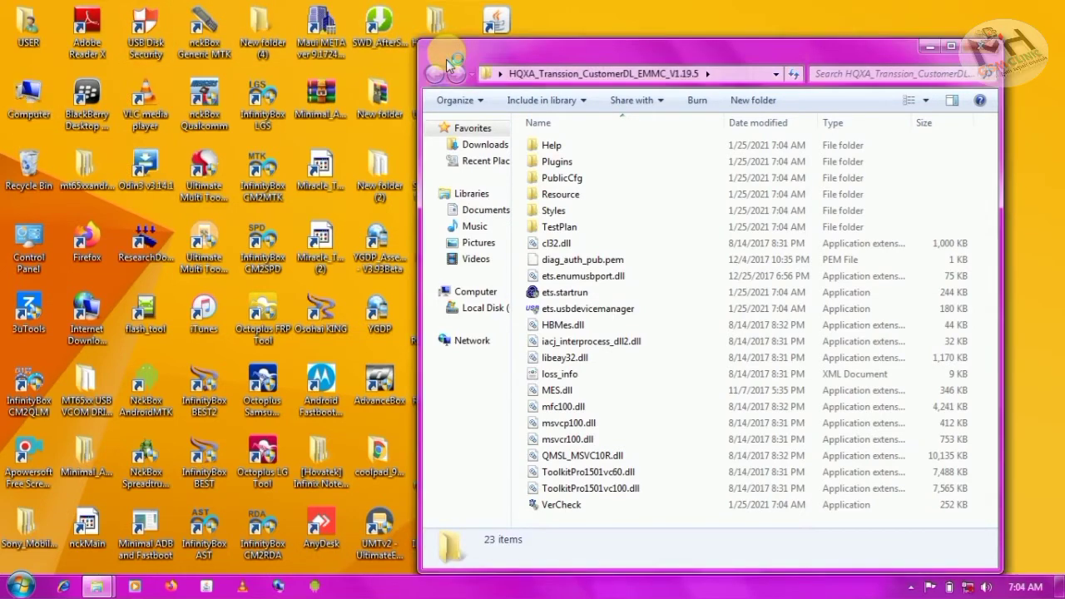
left_click_drag(449, 67, 50, 31)
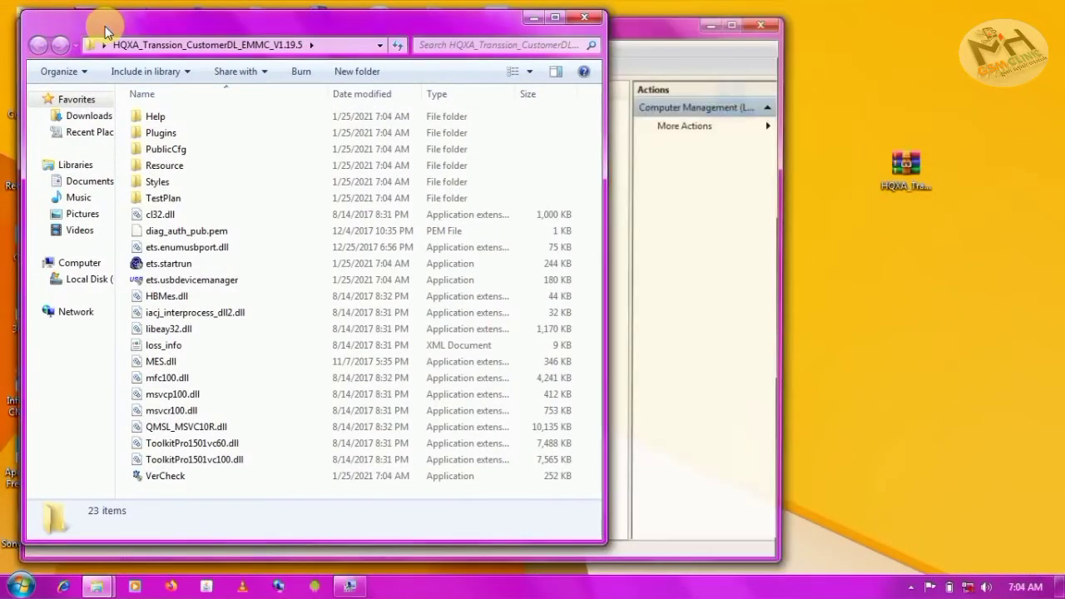
left_click_drag(653, 35, 861, 63)
left_click(302, 210)
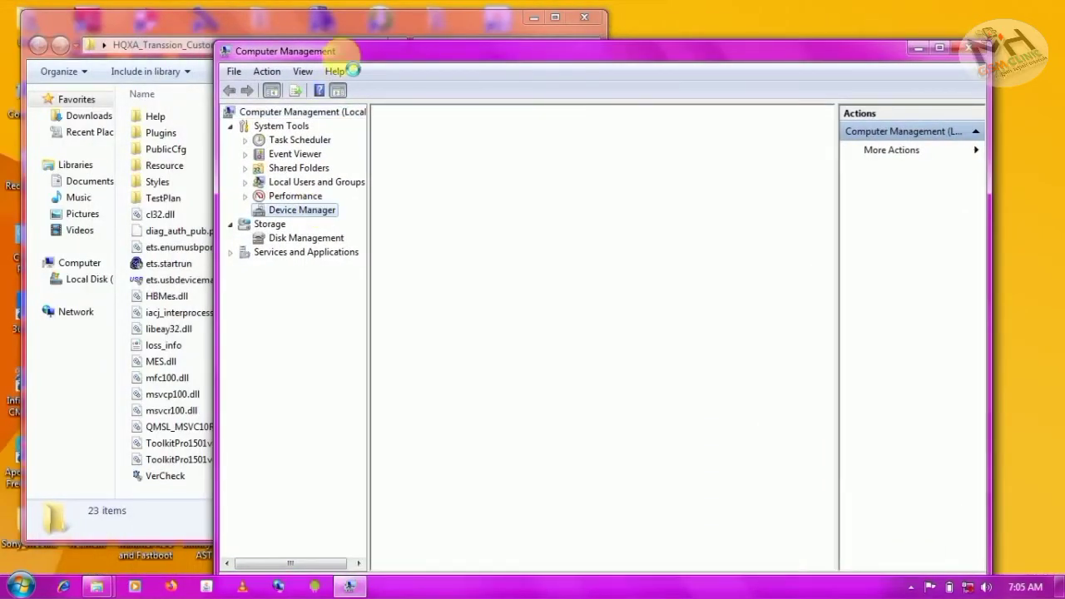
left_click_drag(343, 55, 694, 32)
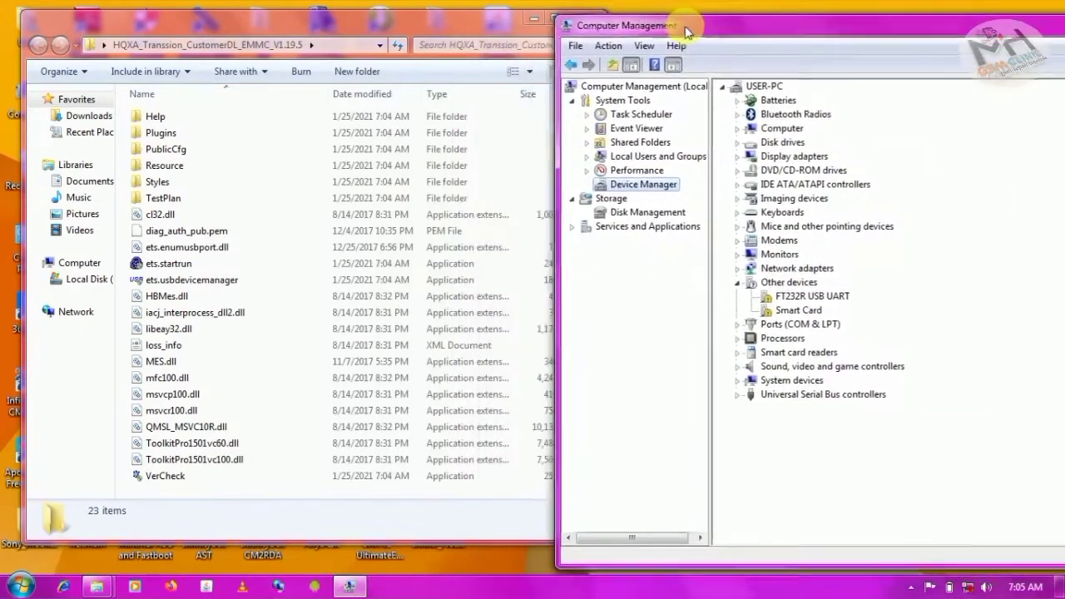
Check the Ports (COM & LPT) devices for the Qualcomm HS-USB QDLoader 9008 port, and minimize Computer Management
left_click(740, 324)
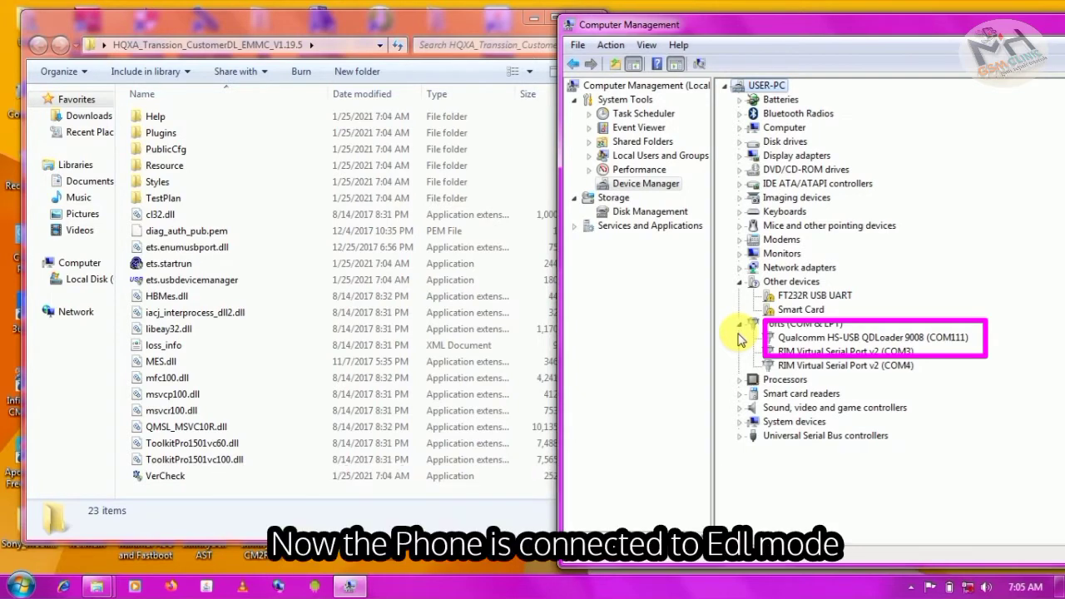
left_click(788, 339)
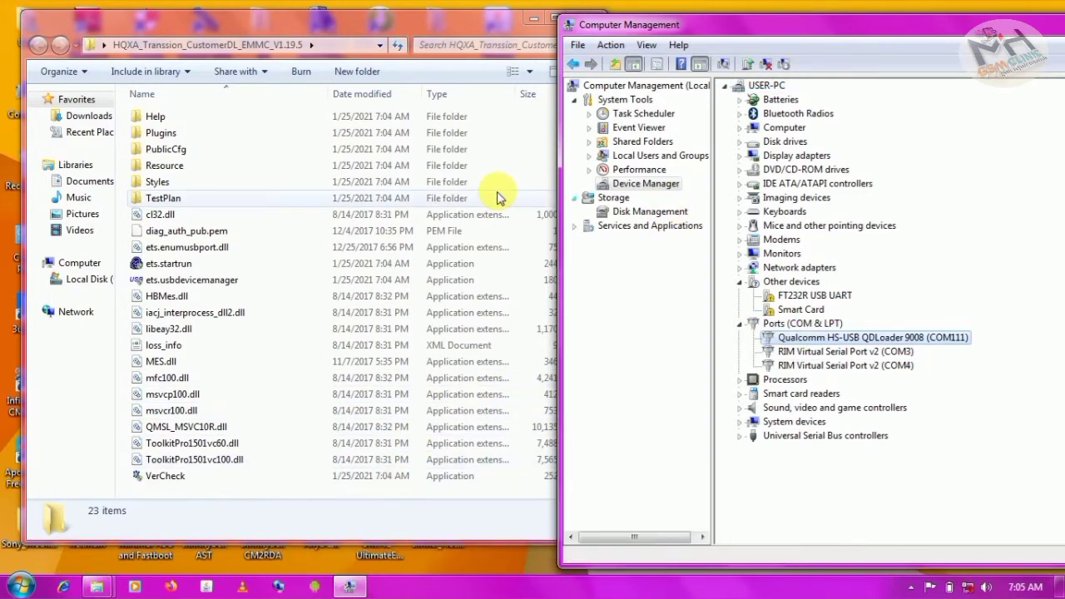
left_click_drag(761, 22, 609, 61)
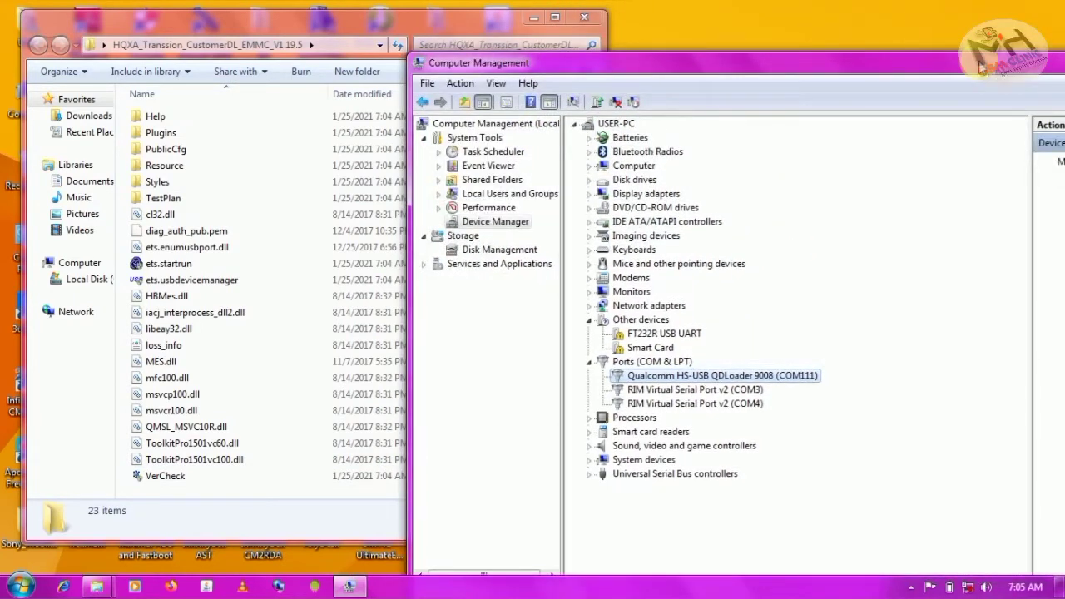
left_click_drag(981, 67, 972, 68)
left_click(1049, 63)
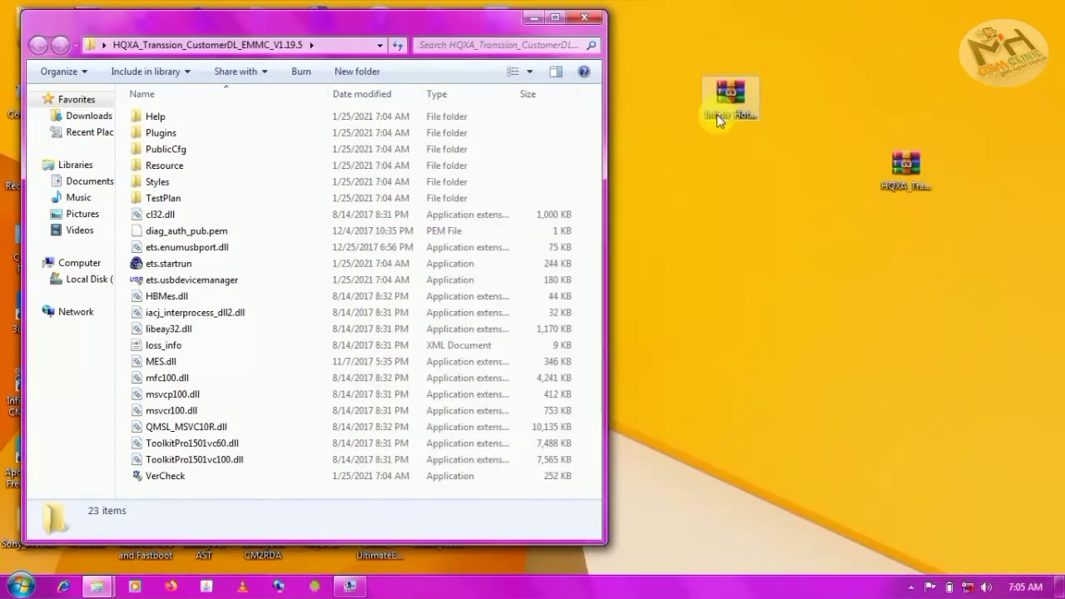
Run ets.startrun and try to log in as admin with the Customer -EMMC Download test and a blank key
left_click(178, 266)
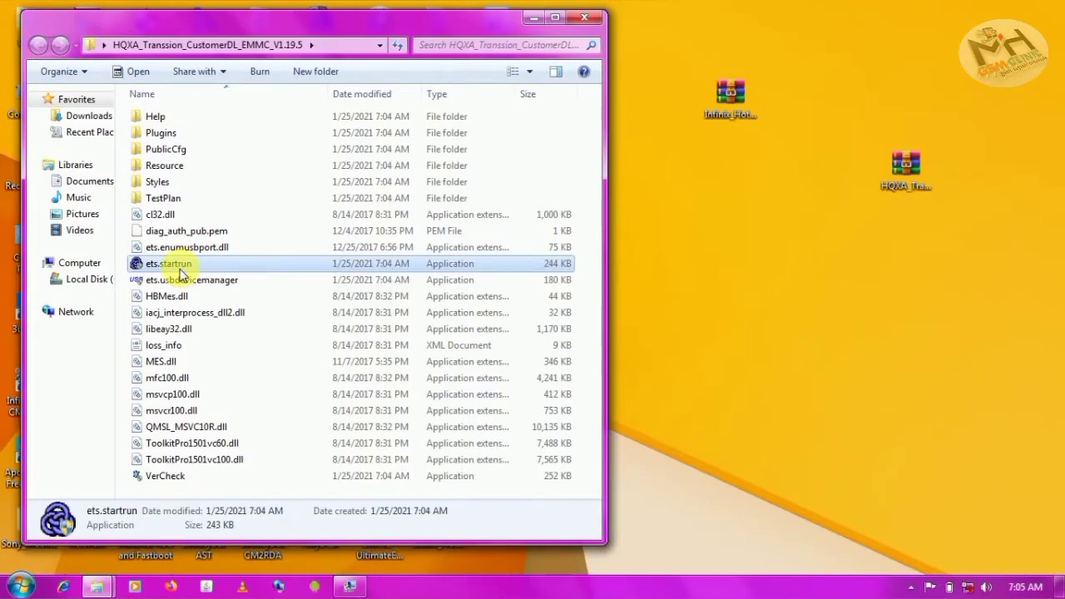
double_click(181, 275)
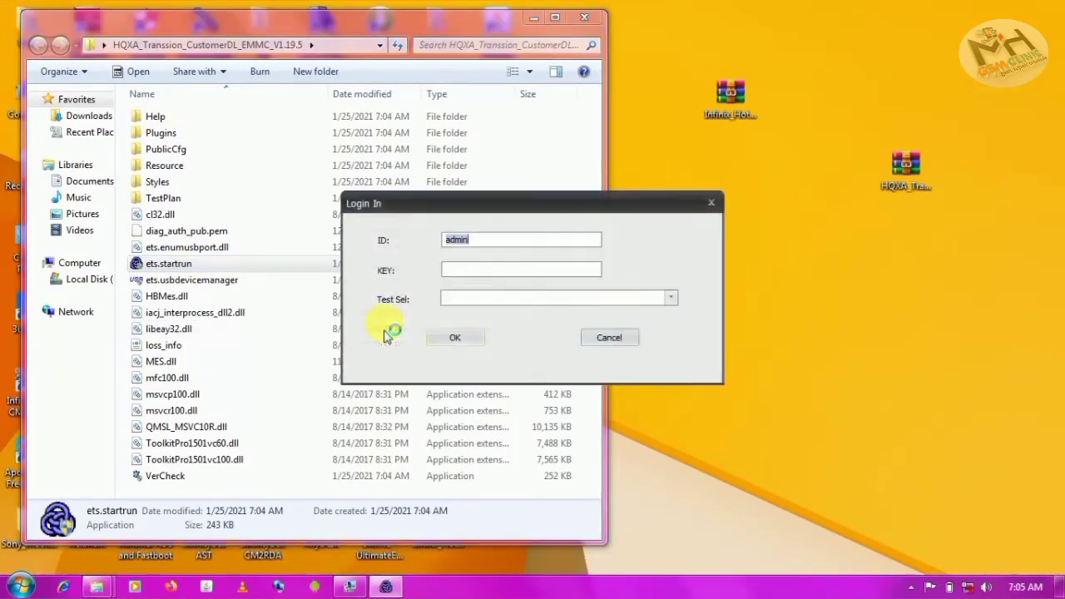
left_click(468, 297)
left_click(457, 313)
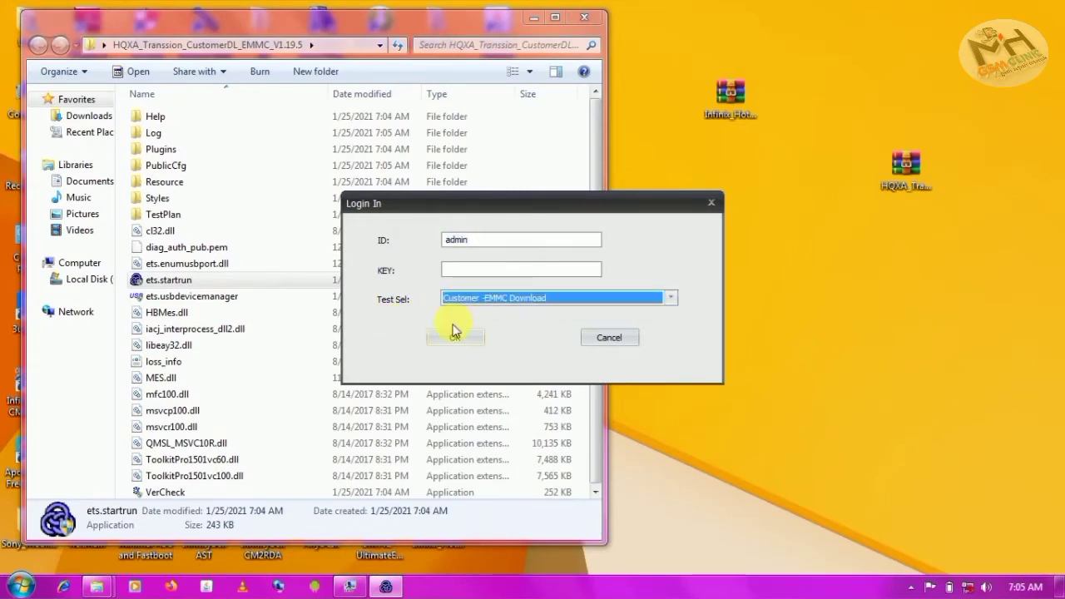
left_click(454, 337)
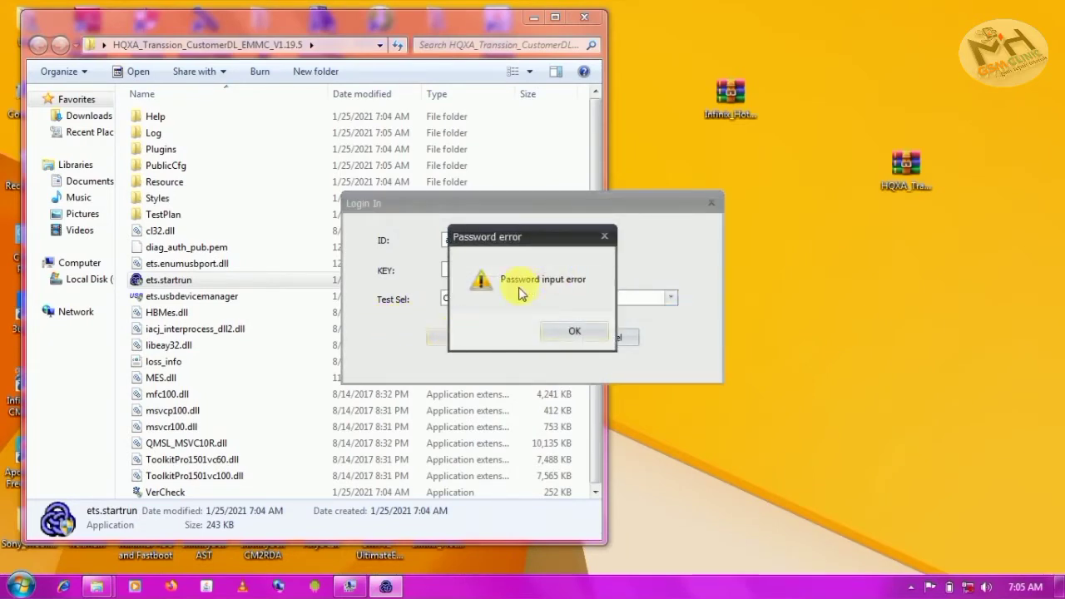
left_click(576, 332)
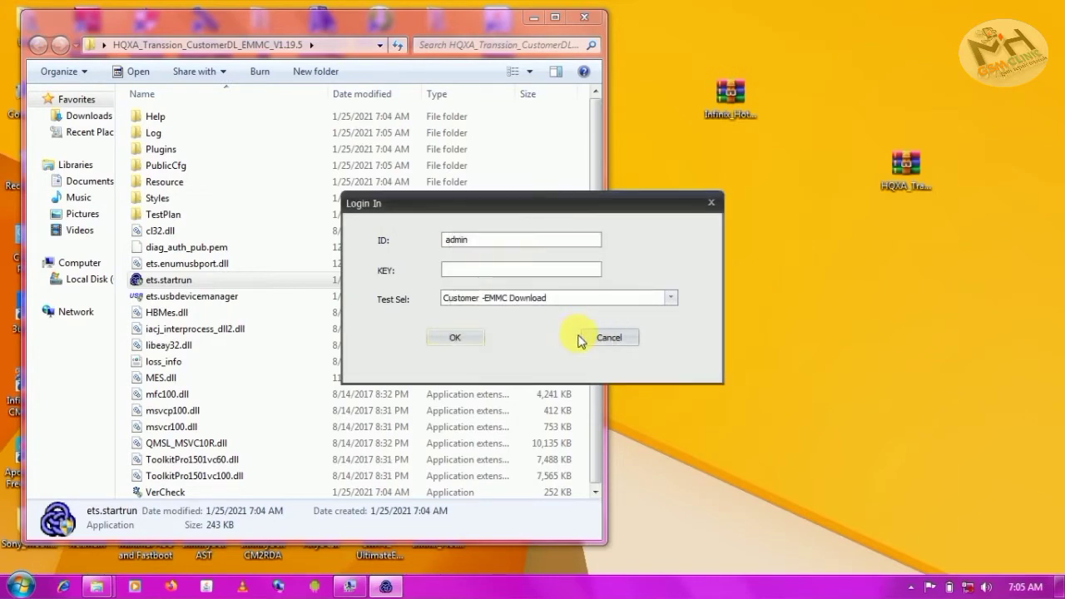
left_click(712, 200)
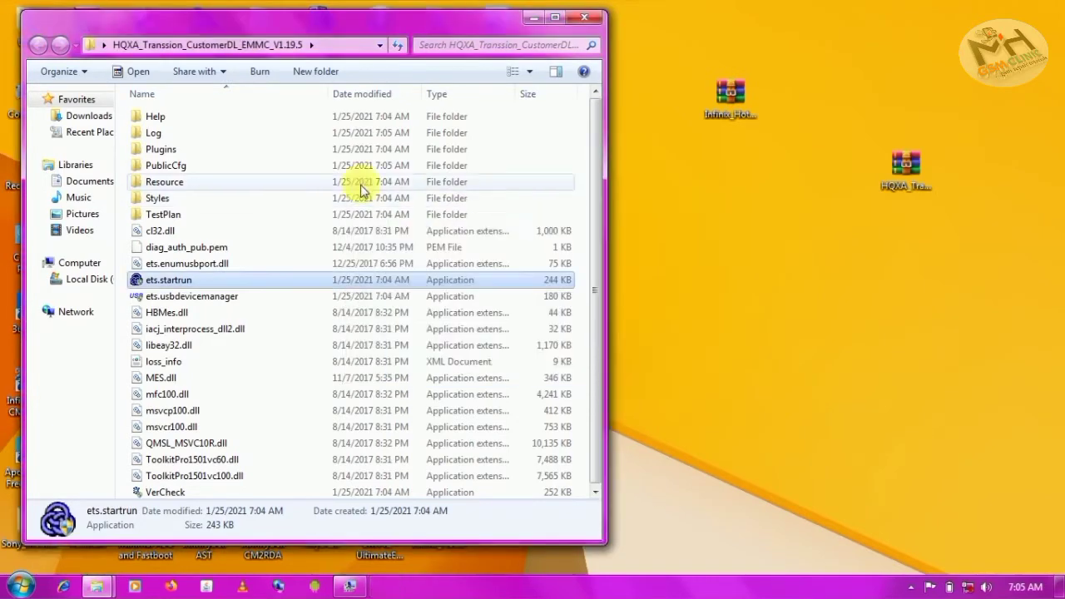
Edit ets.password in the PublicCfg folder so the User, Power and Admin passwords are empty, and save the file
double_click(230, 166)
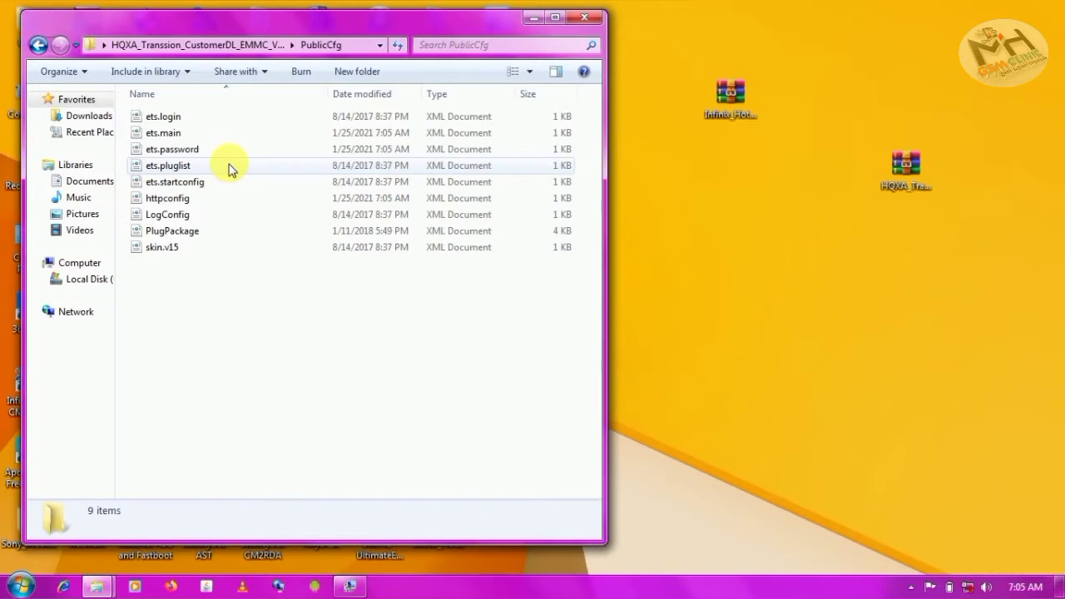
left_click(184, 150)
right_click(184, 150)
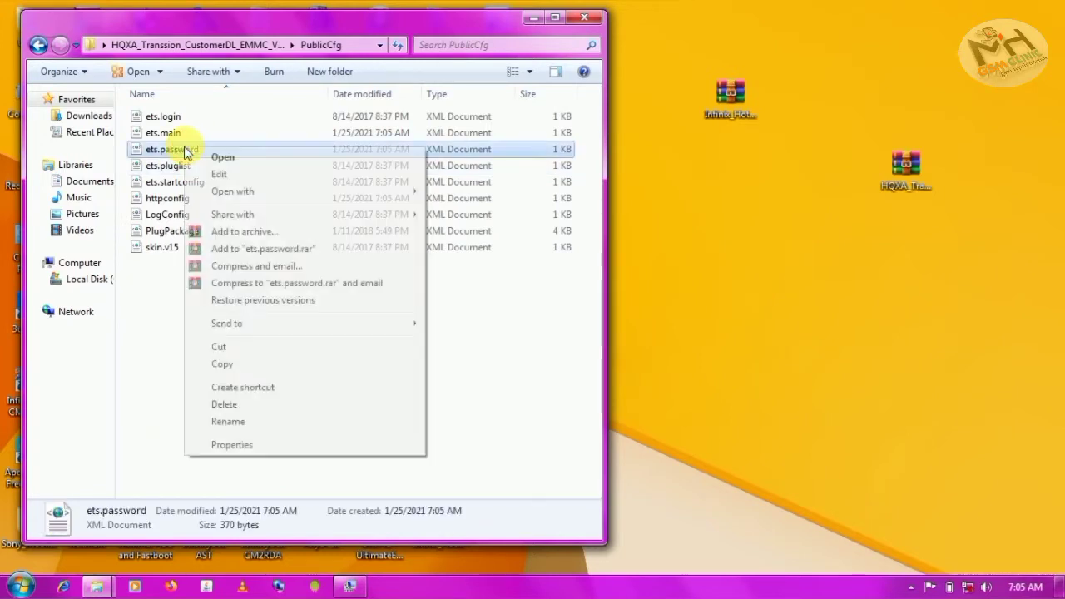
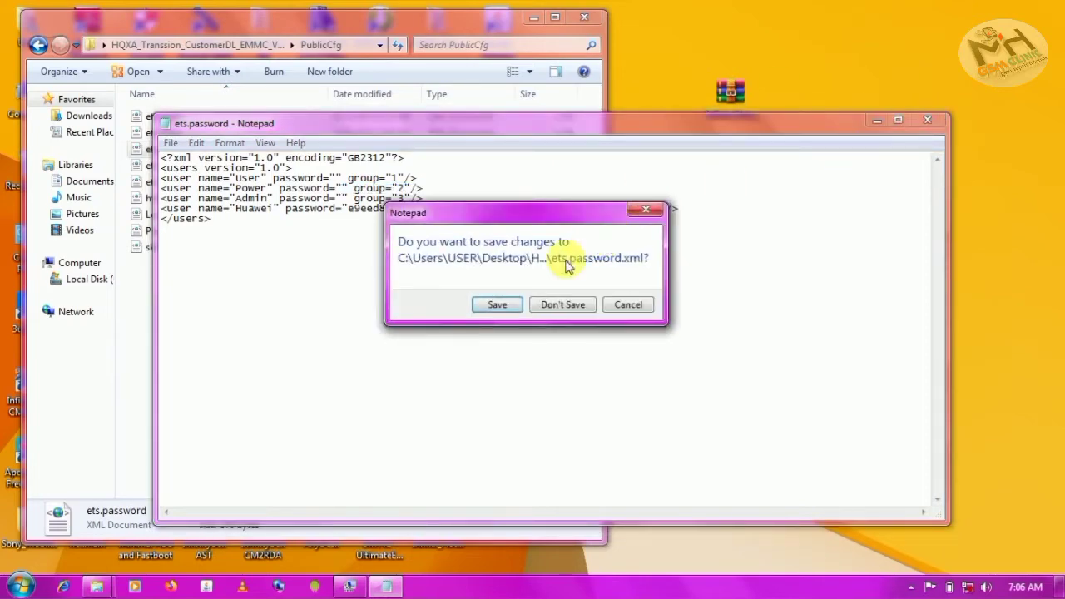
left_click(498, 304)
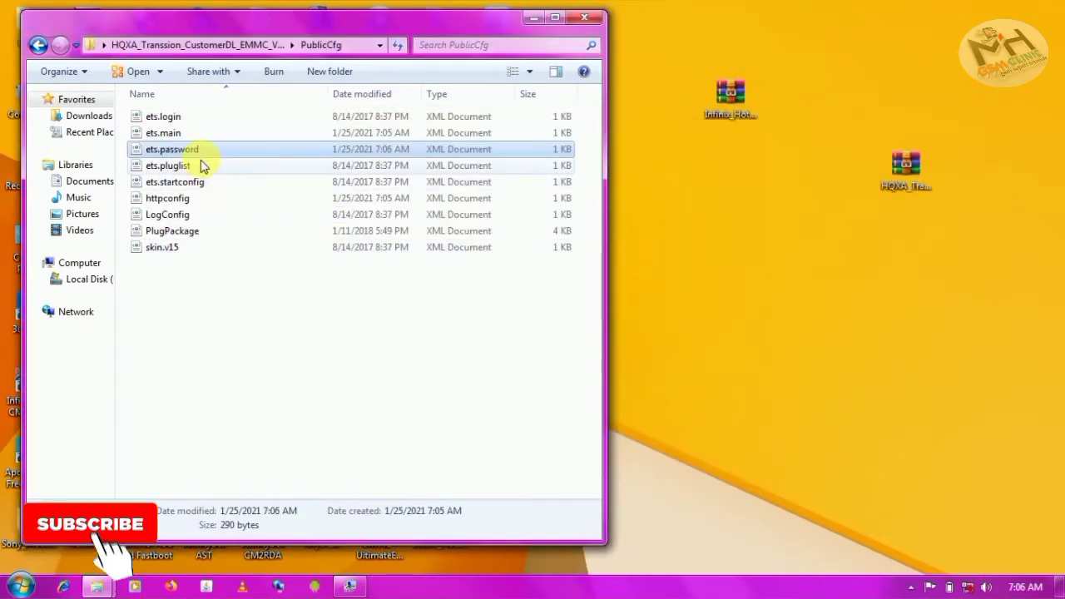
Run ets.startrun again from the HQXA tool folder and log in as admin with a blank key for Customer -EMMC Download
left_click(38, 45)
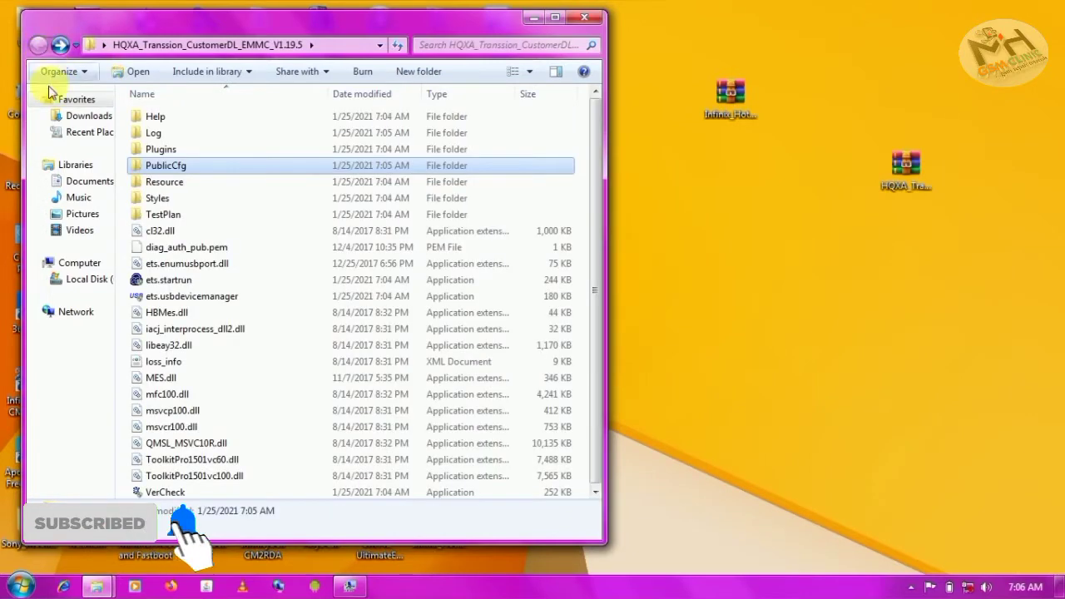
left_click(147, 283)
double_click(147, 283)
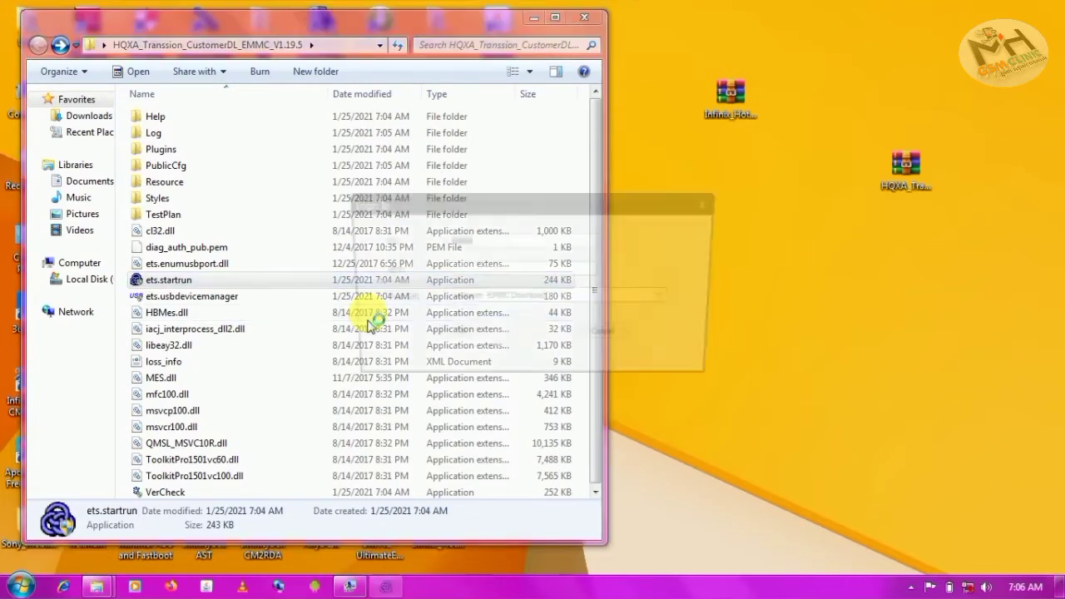
left_click(457, 341)
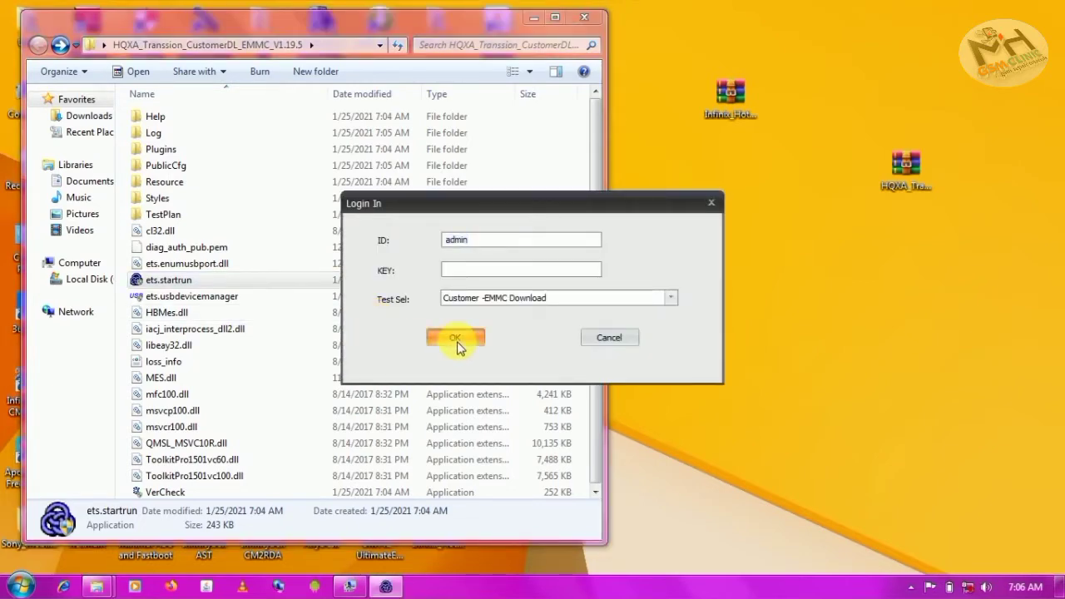
left_click(590, 333)
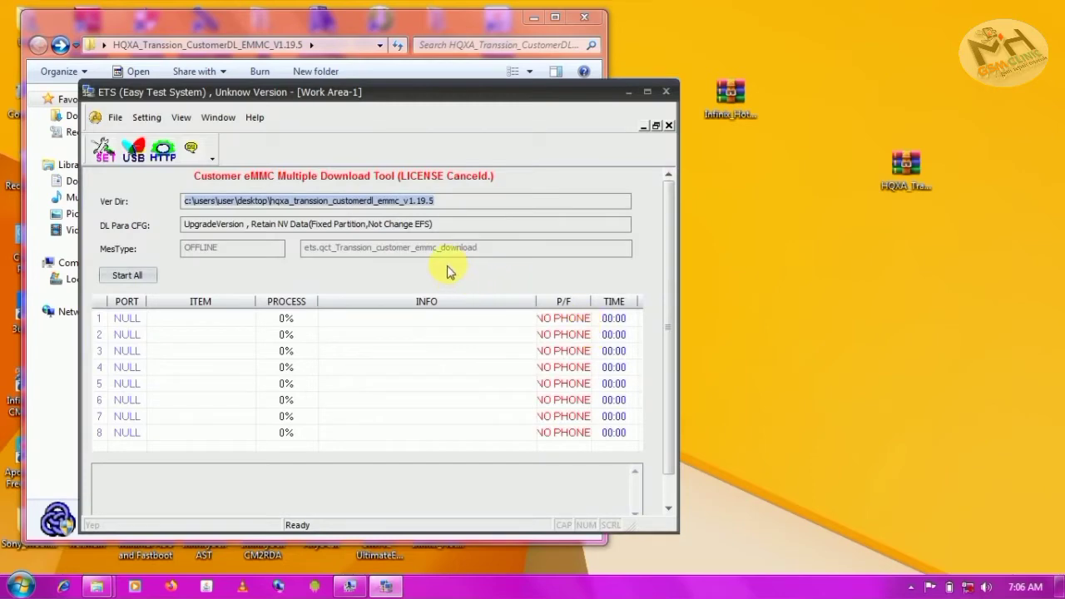
Minimize the HQXA tool folder and check in USB Device Manager which USB port the Qualcomm HS-USB device uses
left_click(533, 17)
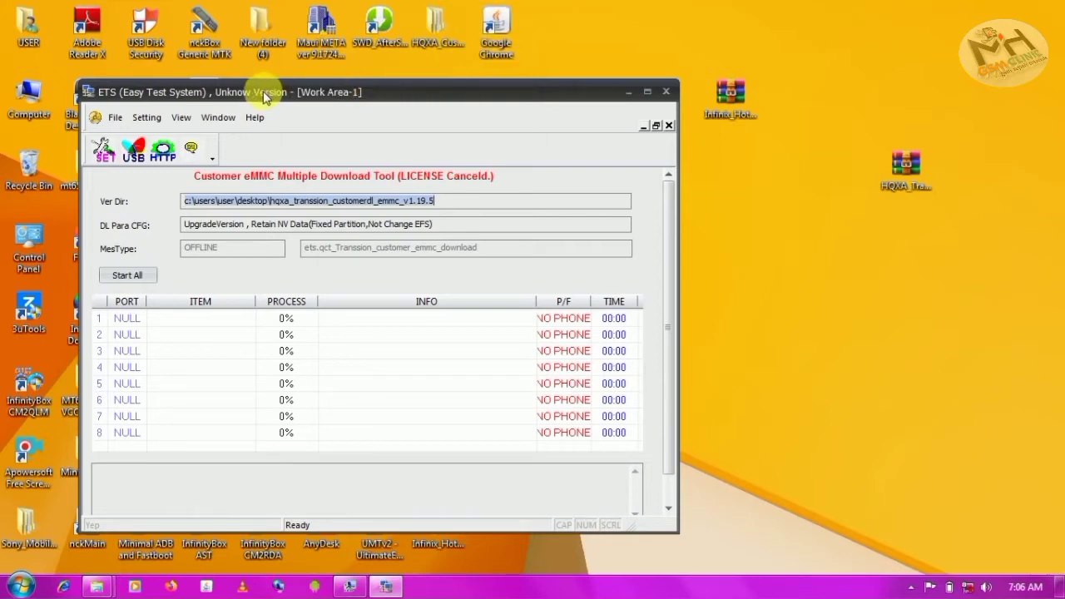
left_click(130, 162)
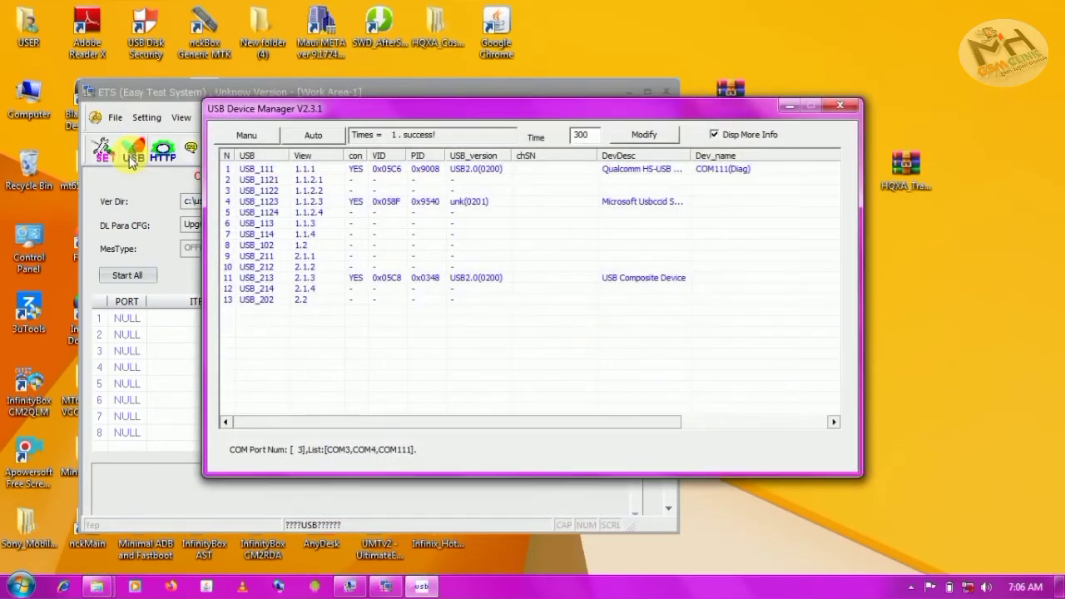
left_click(357, 170)
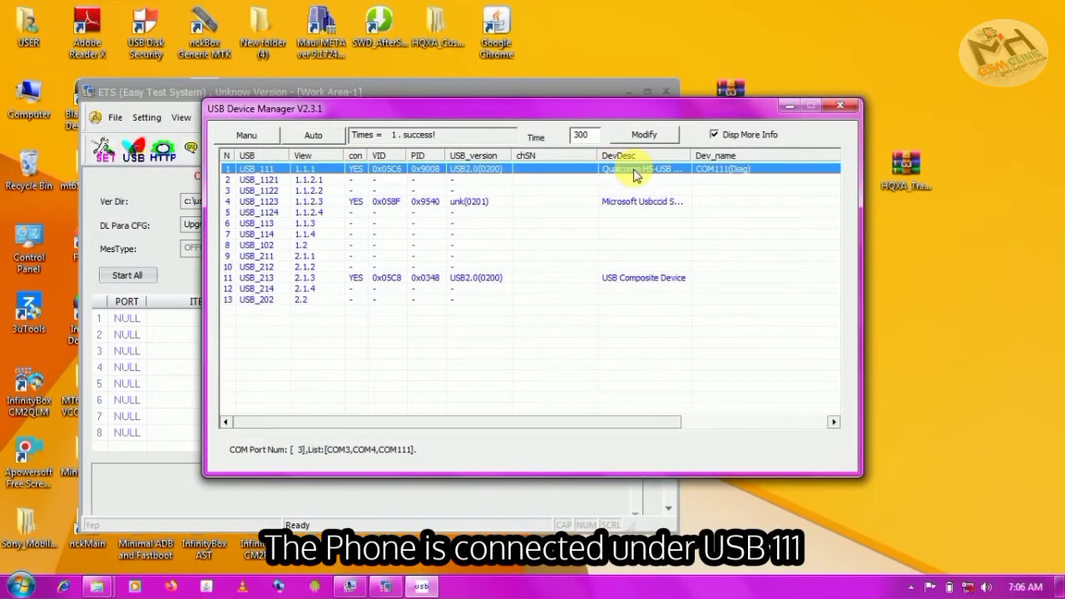
left_click(842, 106)
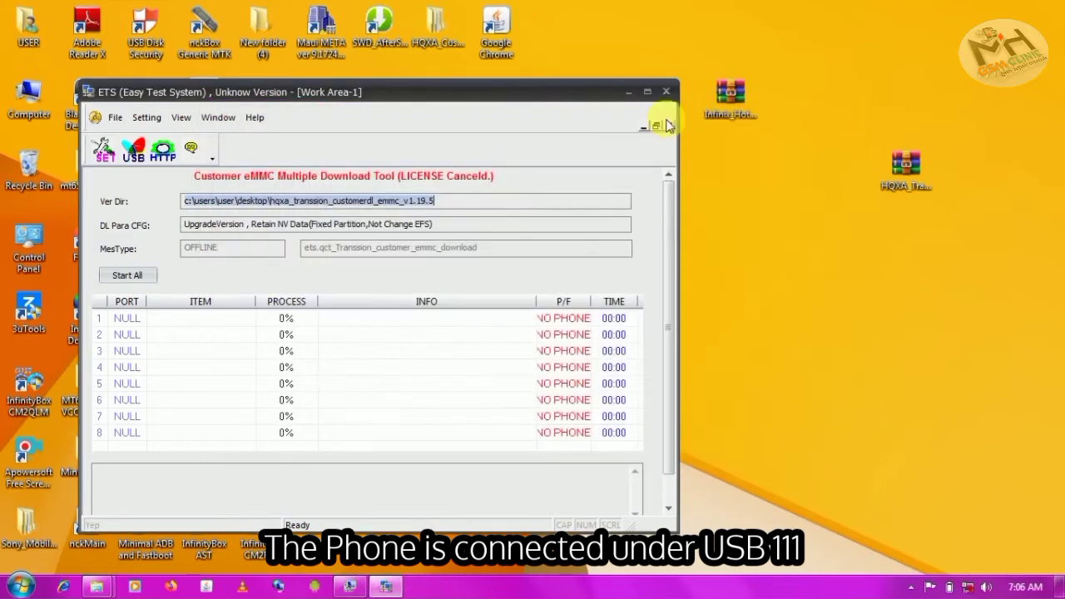
Assign port USB111 to Thrd 1 in the workspace configuration
left_click(103, 152)
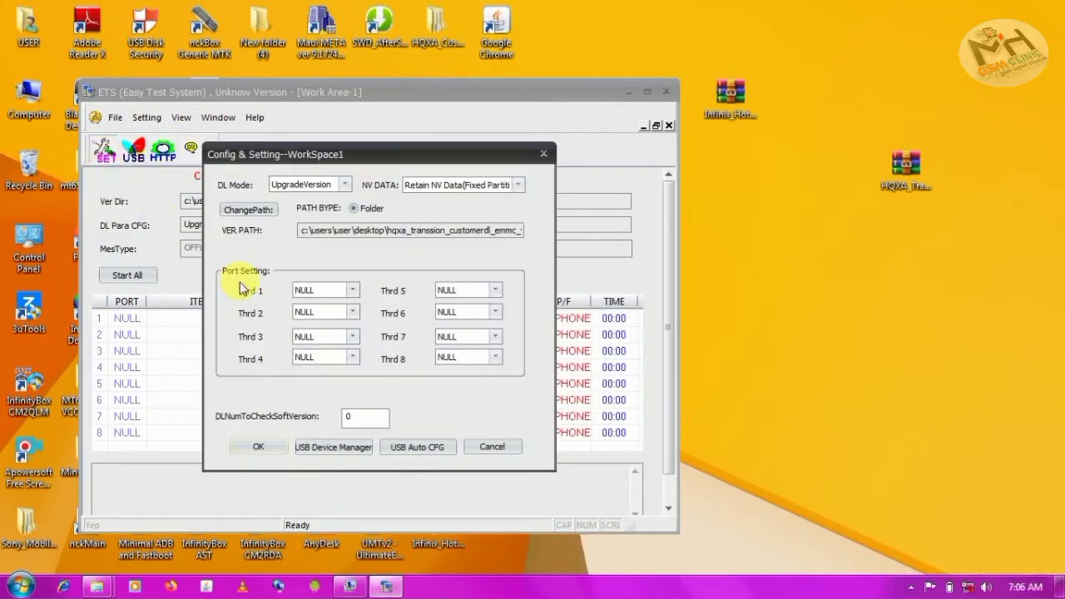
left_click(352, 290)
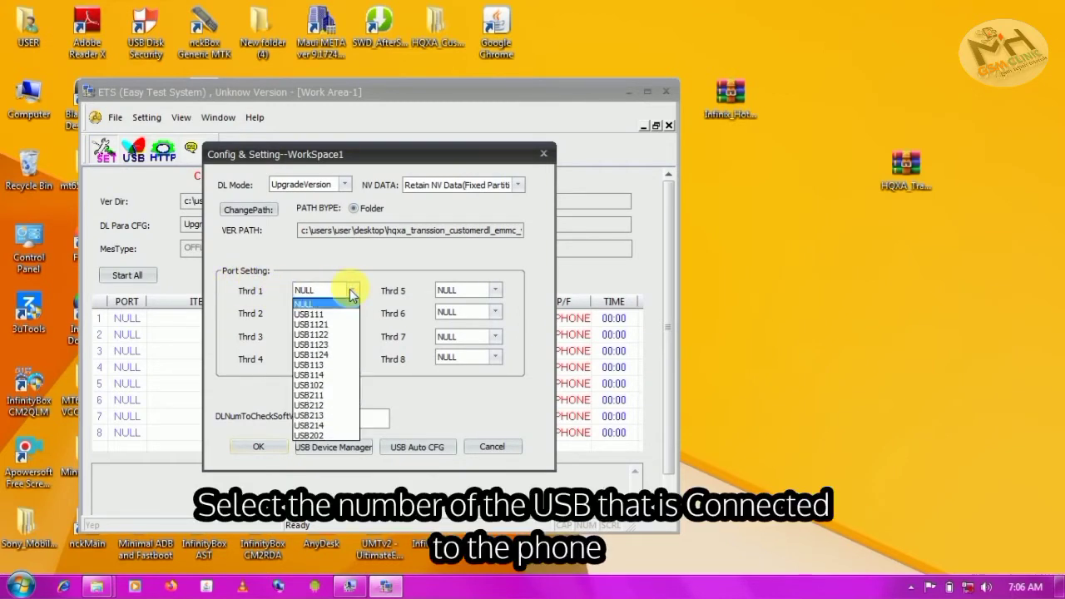
left_click(317, 317)
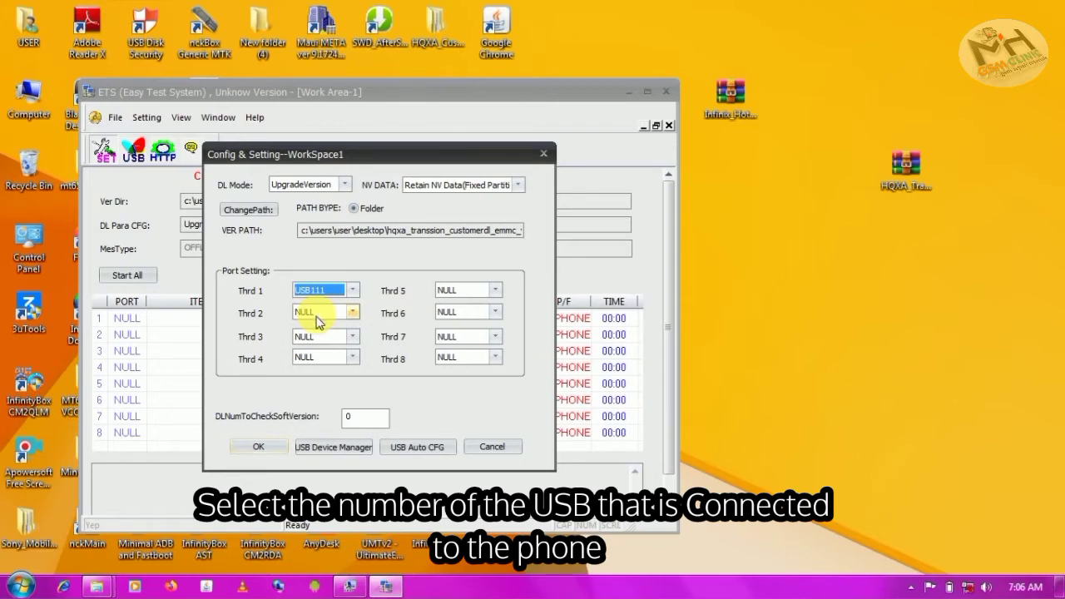
Set the version path to the Firmware folder inside Infinix_Hot_6X_X623_V38_181106_QFIL, apply the configuration and let the file verification run
left_click(248, 211)
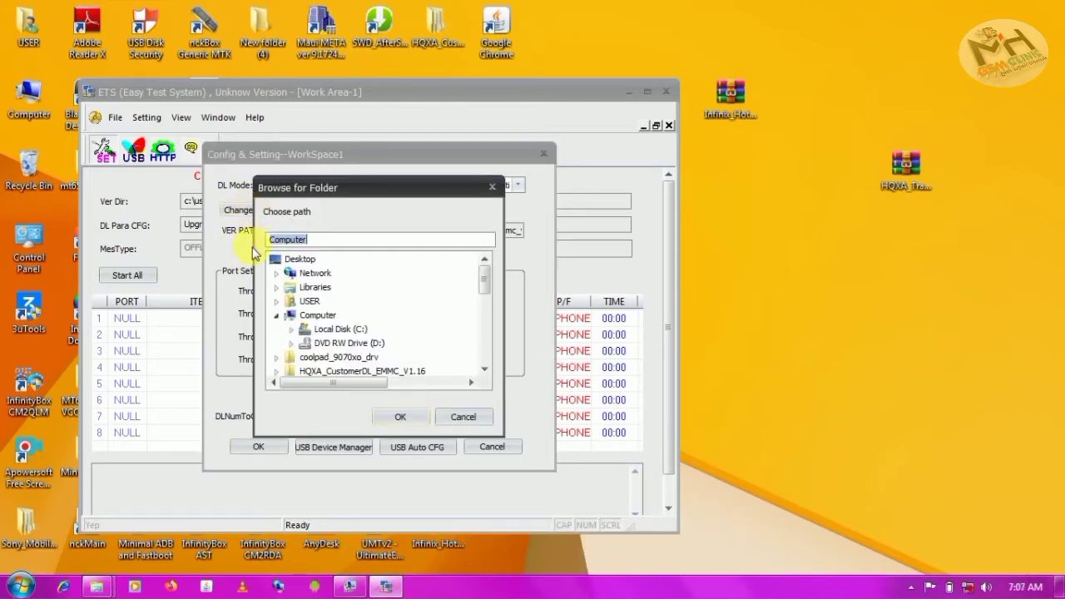
left_click(301, 262)
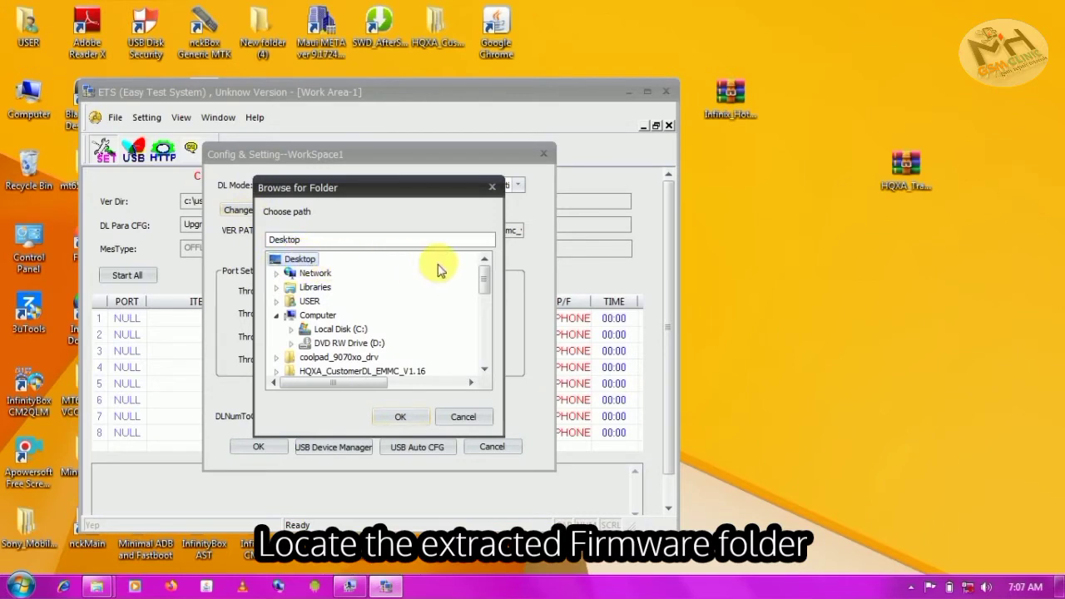
left_click_drag(487, 281, 485, 298)
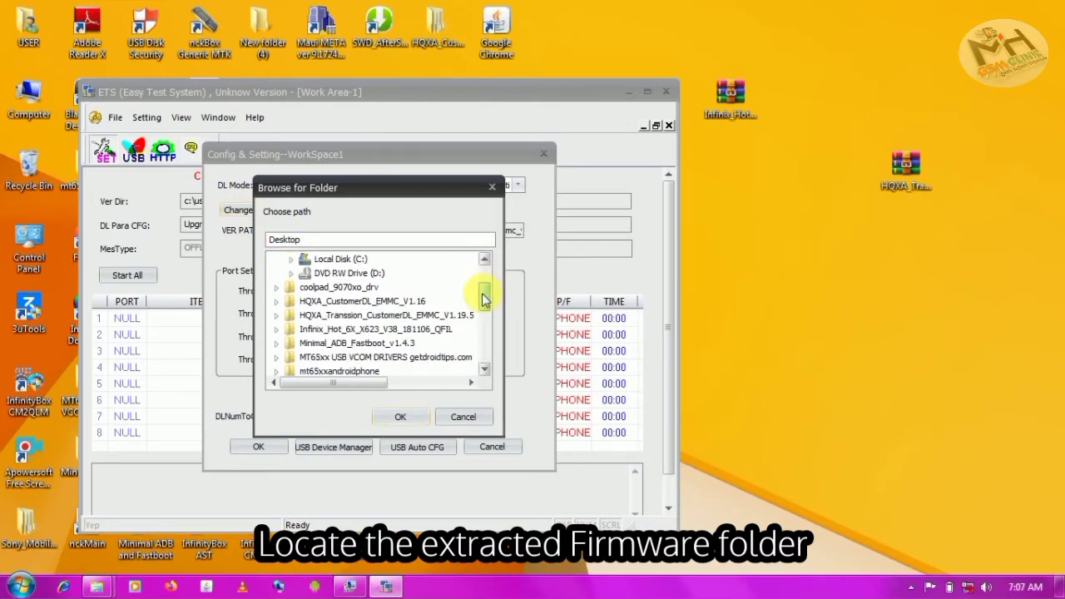
left_click(277, 328)
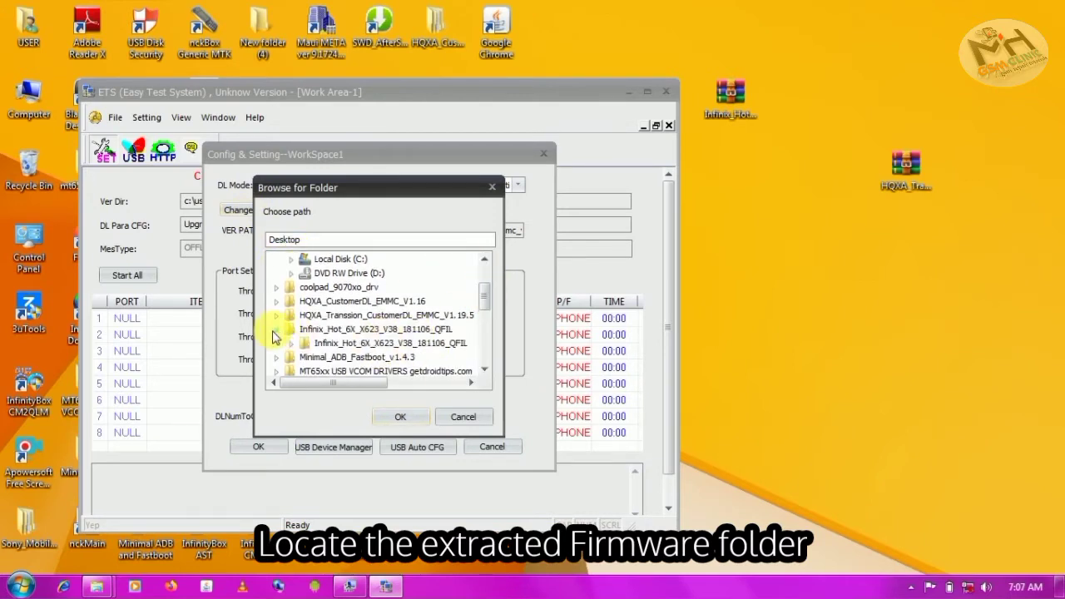
double_click(324, 344)
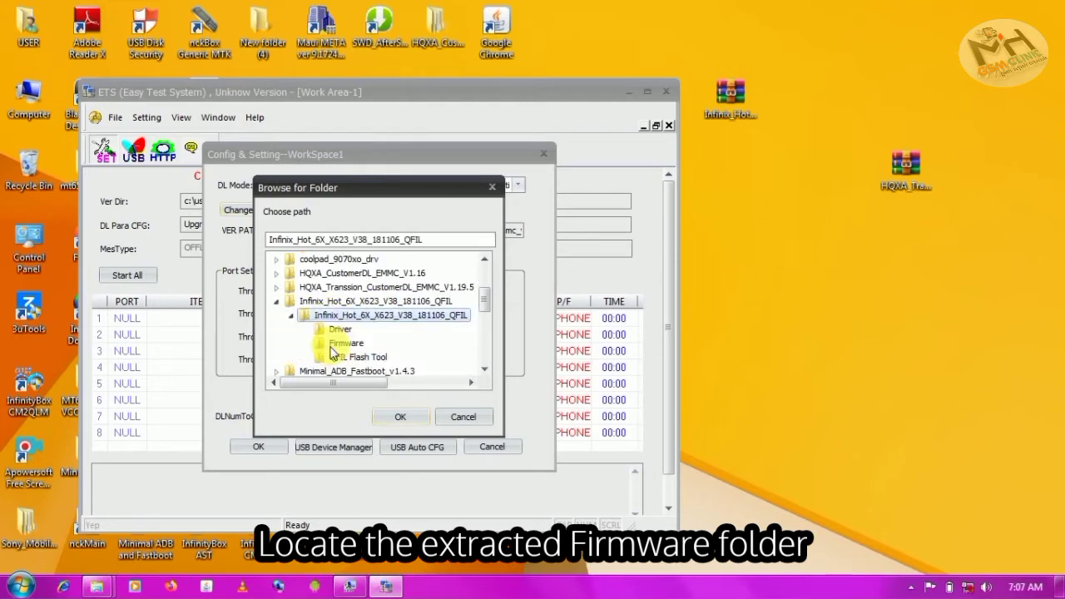
left_click(341, 344)
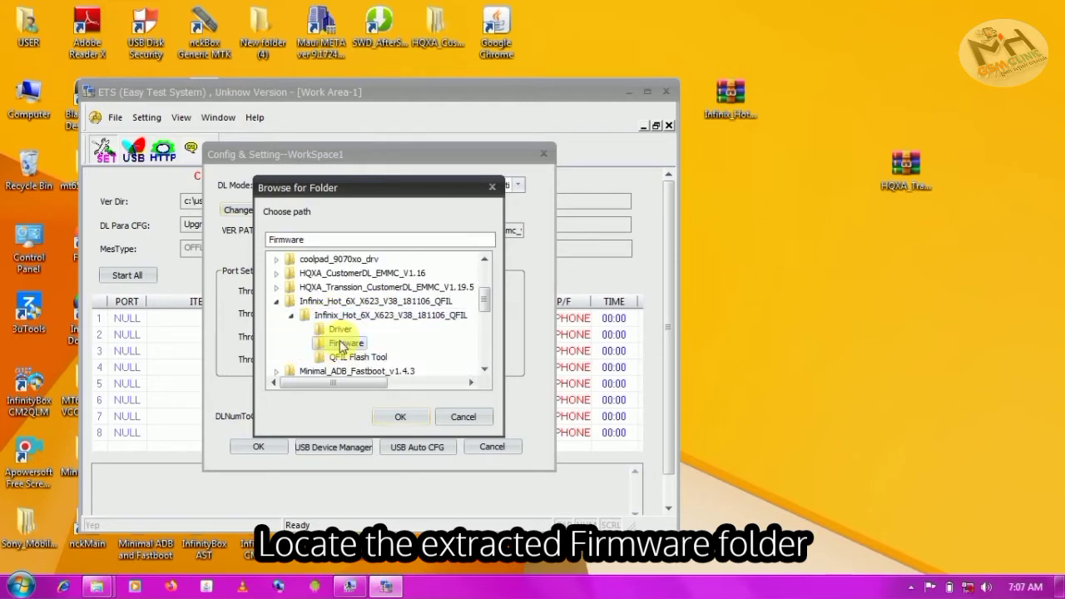
left_click(397, 413)
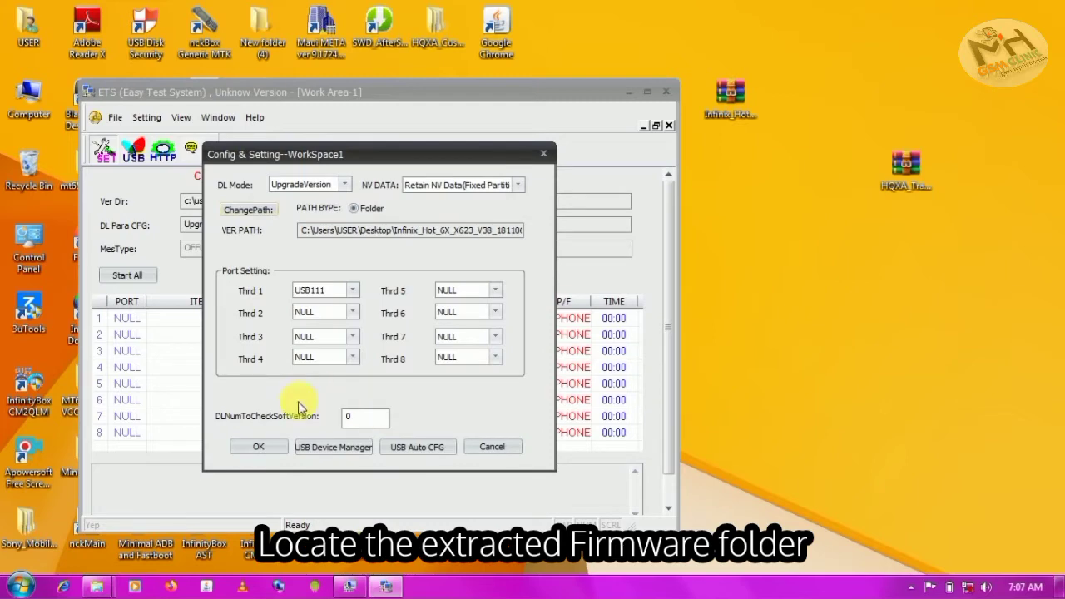
left_click(262, 446)
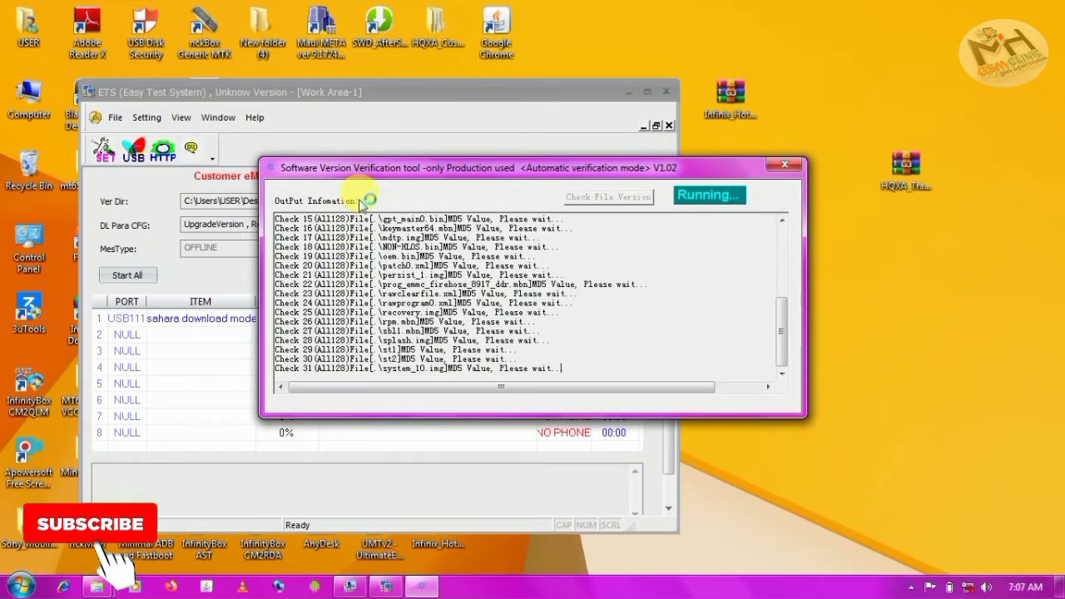
left_click_drag(369, 175, 236, 50)
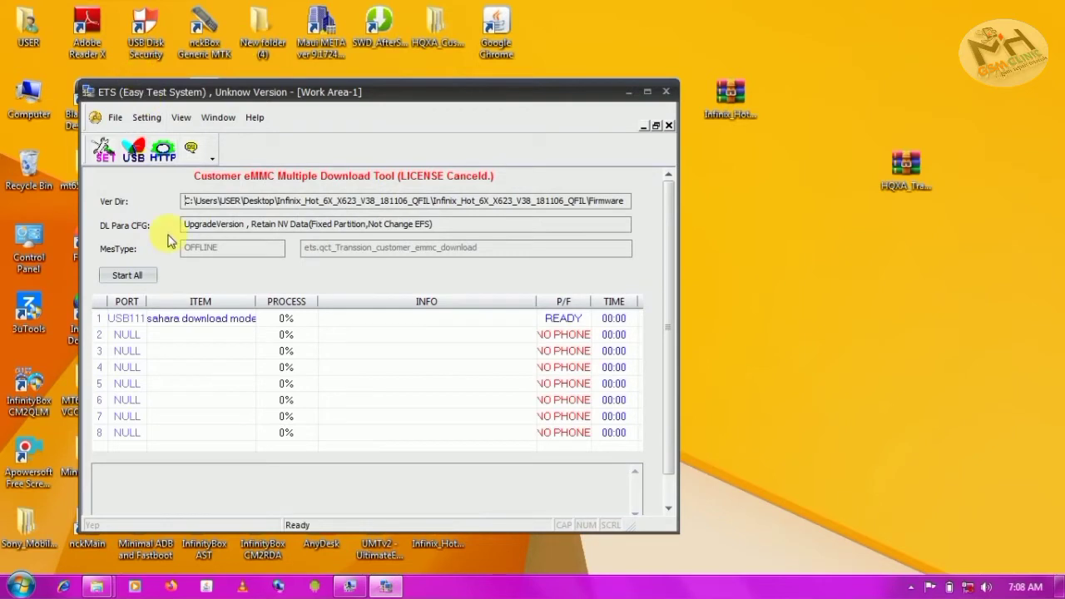
Try to start the firmware download for the phone on USB111, and close ETS
left_click(172, 318)
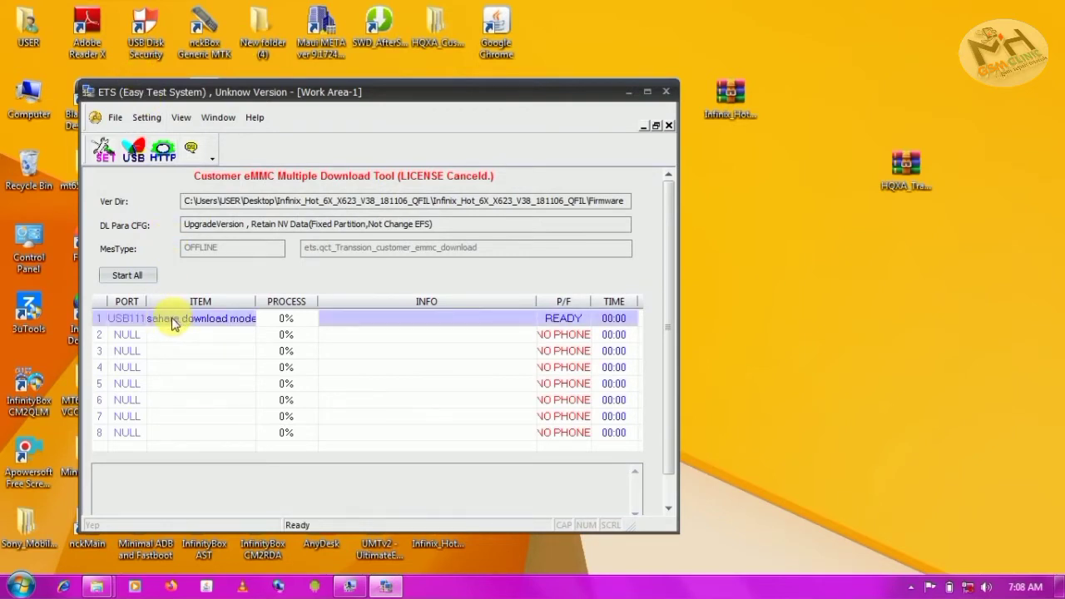
left_click(134, 281)
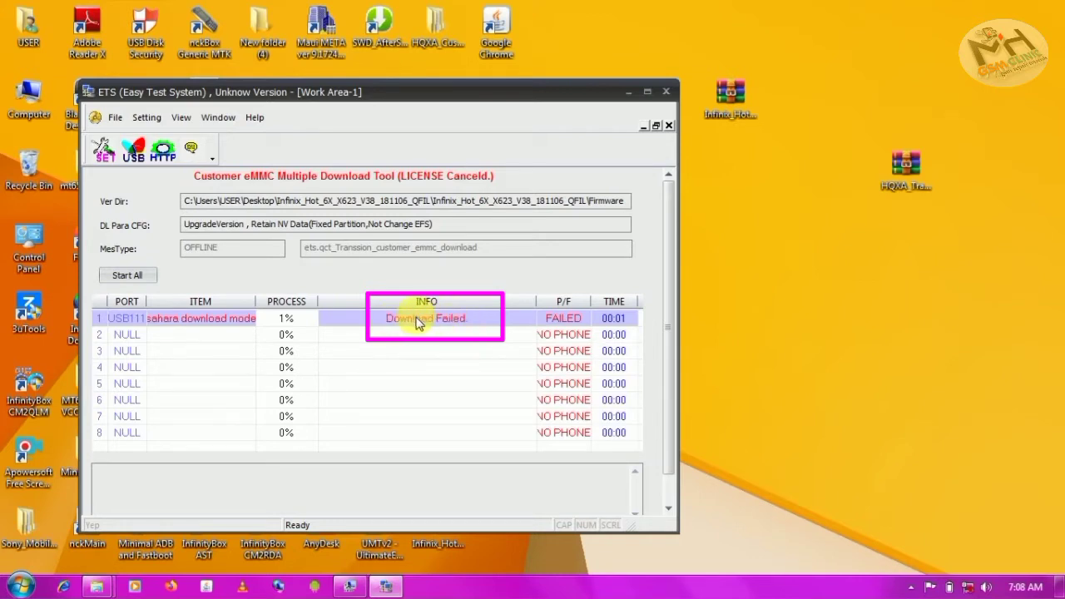
left_click(149, 281)
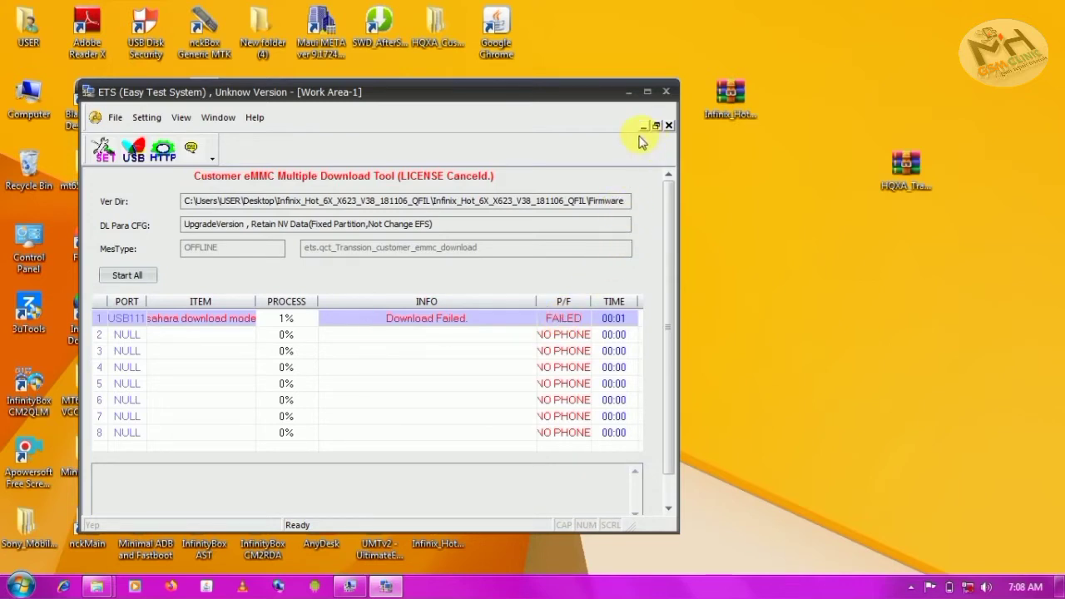
left_click(667, 93)
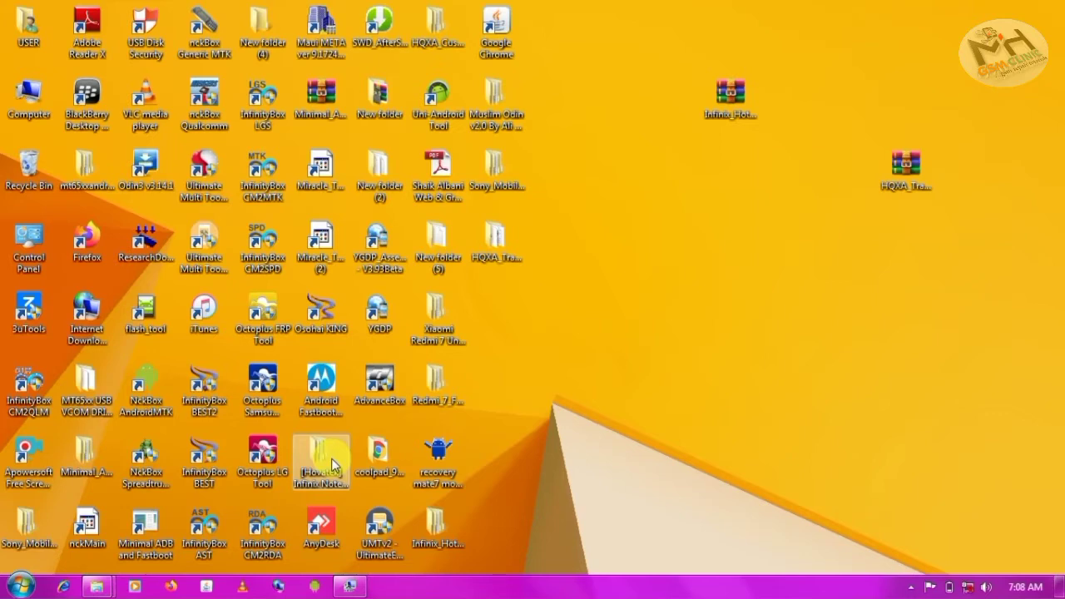
Check the Ports (COM & LPT) devices for the reconnected phone's QDLoader 9008 port, and return to the HQXA tool folder
left_click(350, 587)
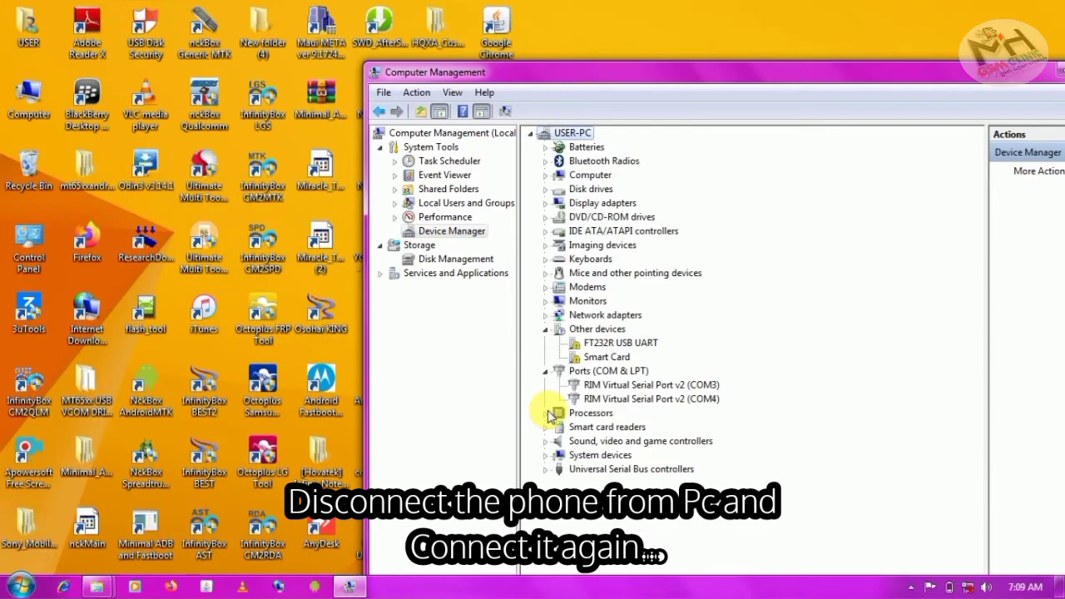
mouse_move(98, 587)
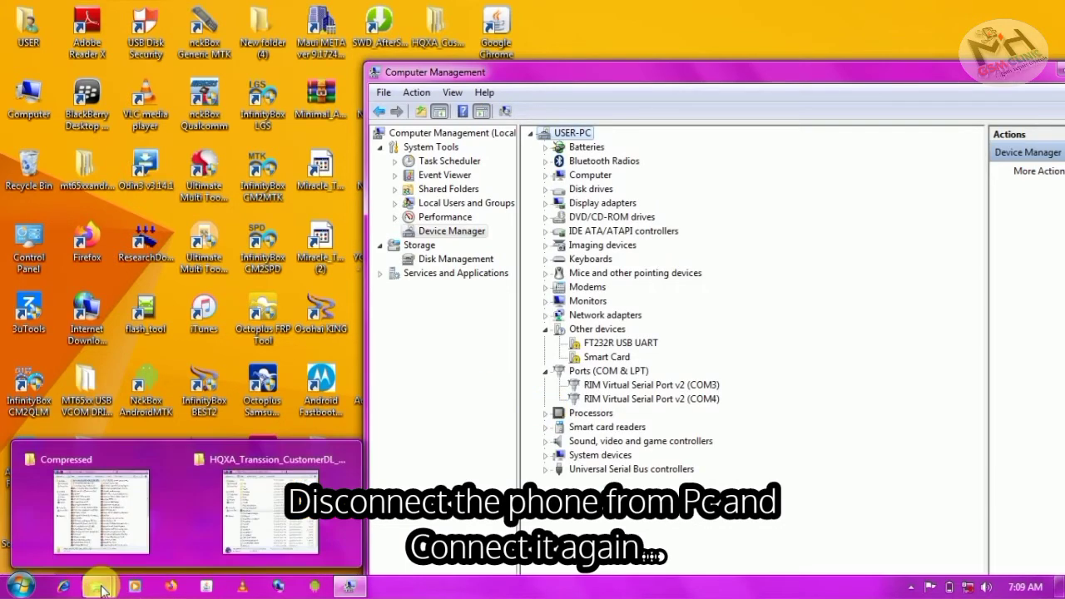
left_click(233, 539)
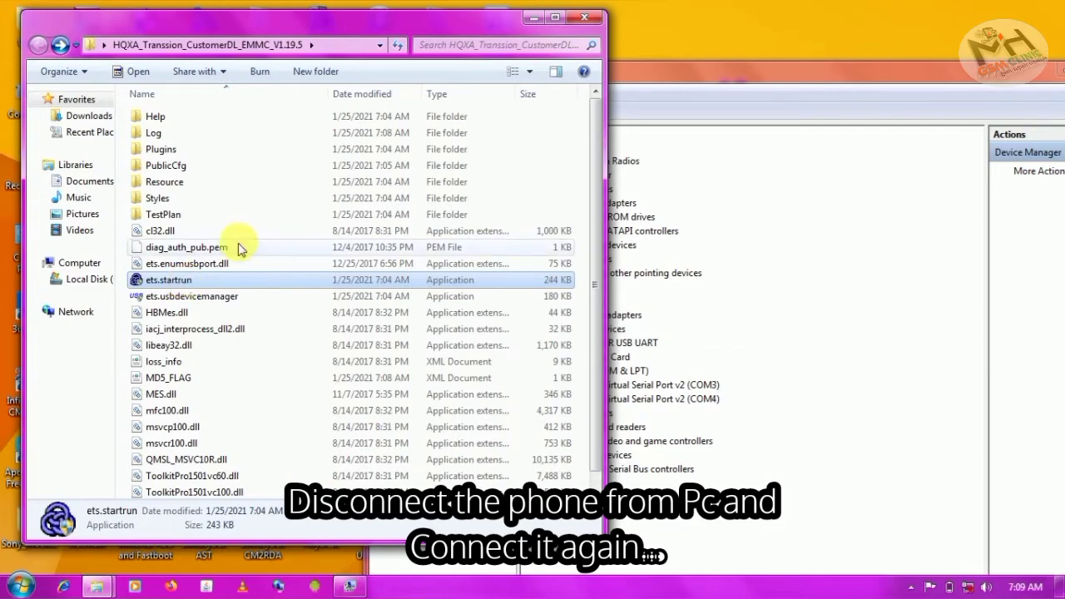
left_click(630, 82)
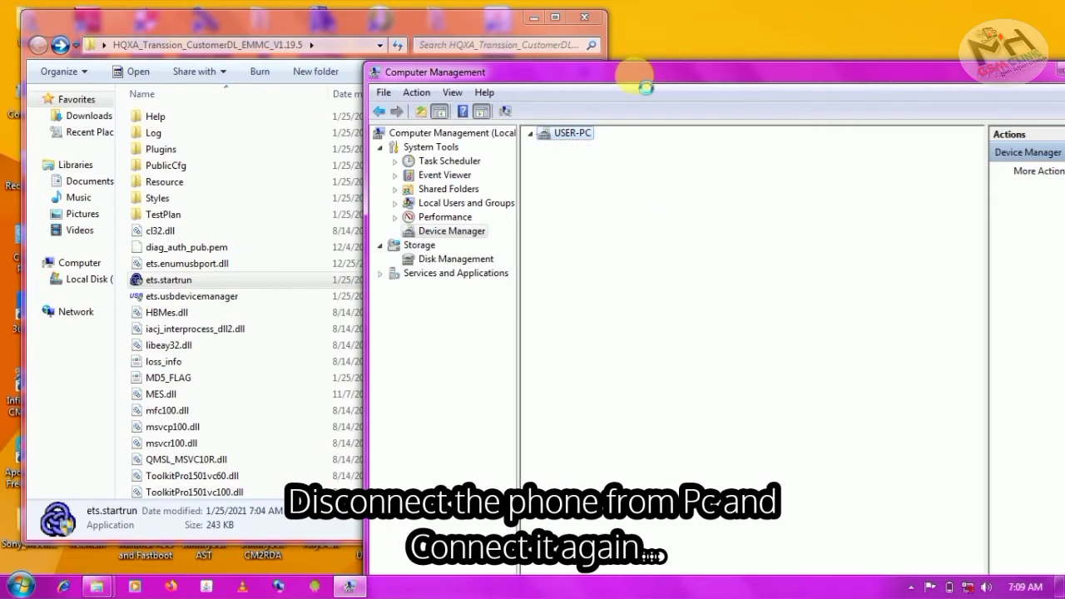
left_click(606, 384)
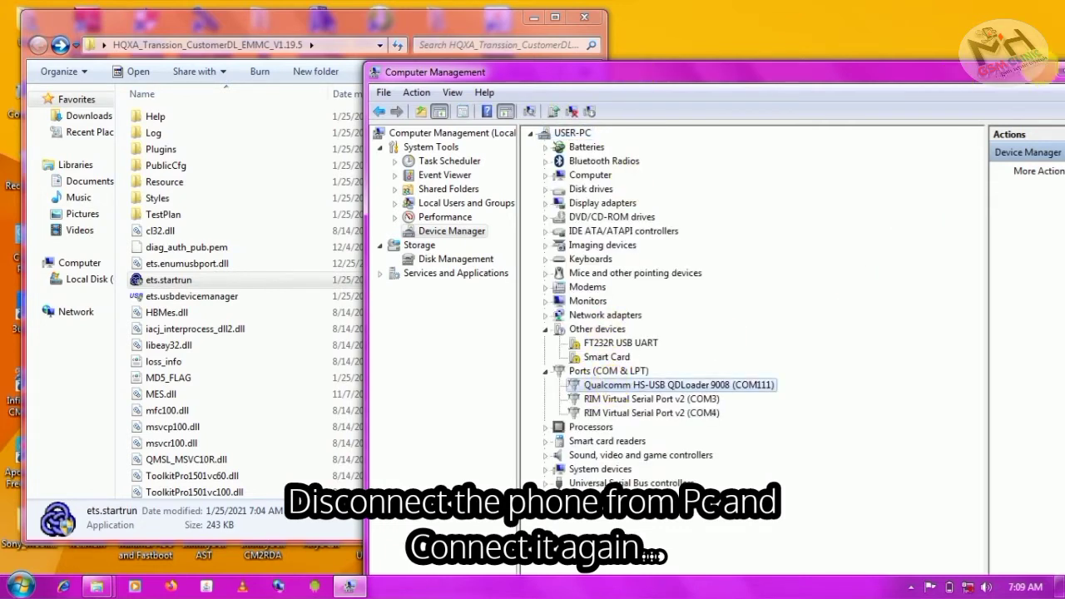
left_click(1049, 71)
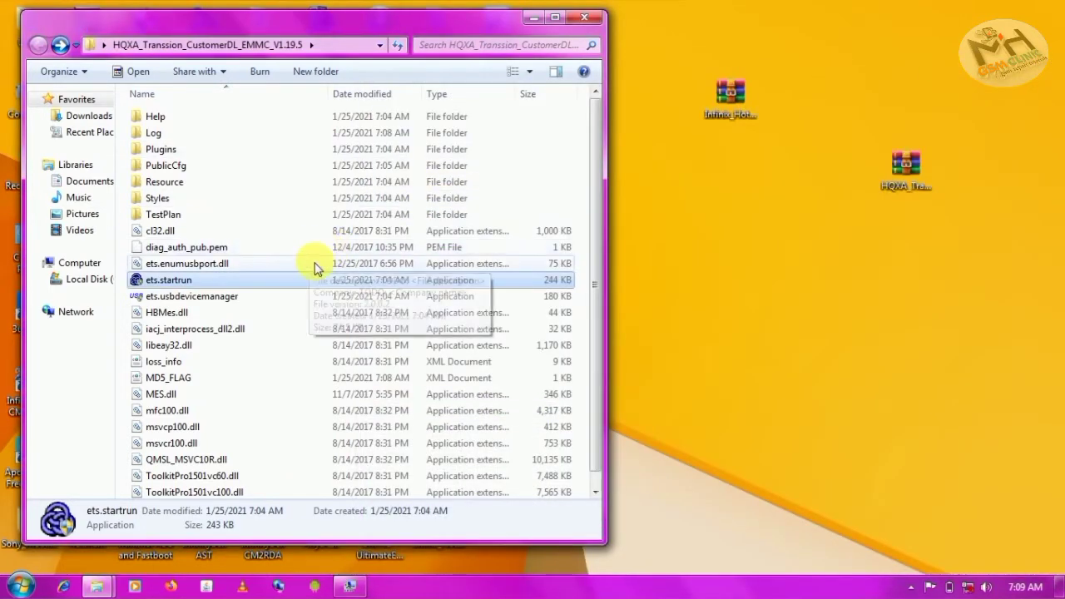
Restart ets.startrun, log in as admin with a blank key for Customer -EMMC Download, and dismiss the warning
double_click(241, 284)
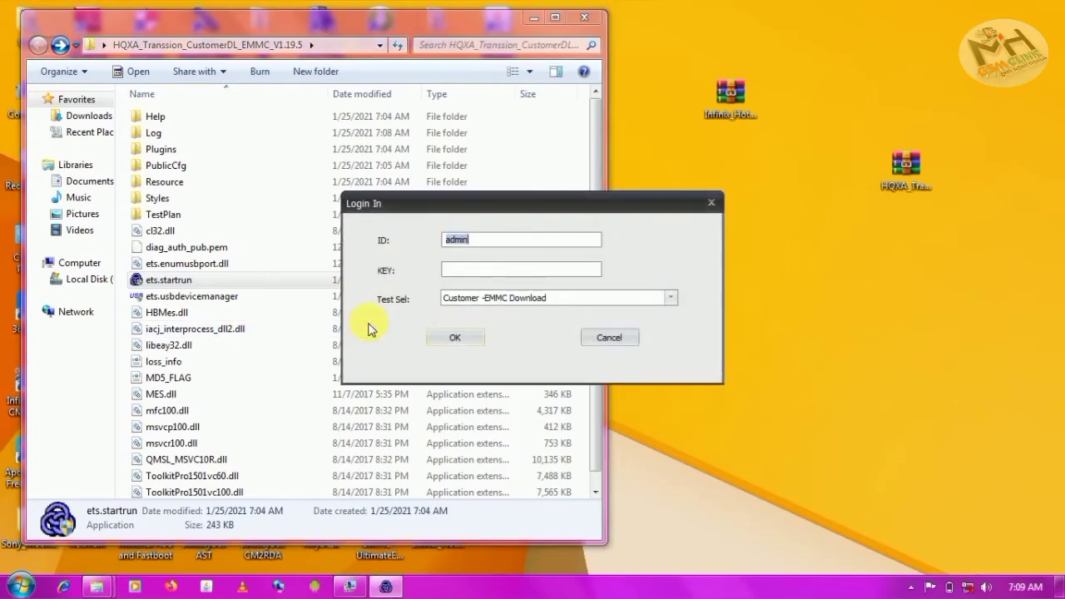
left_click(457, 336)
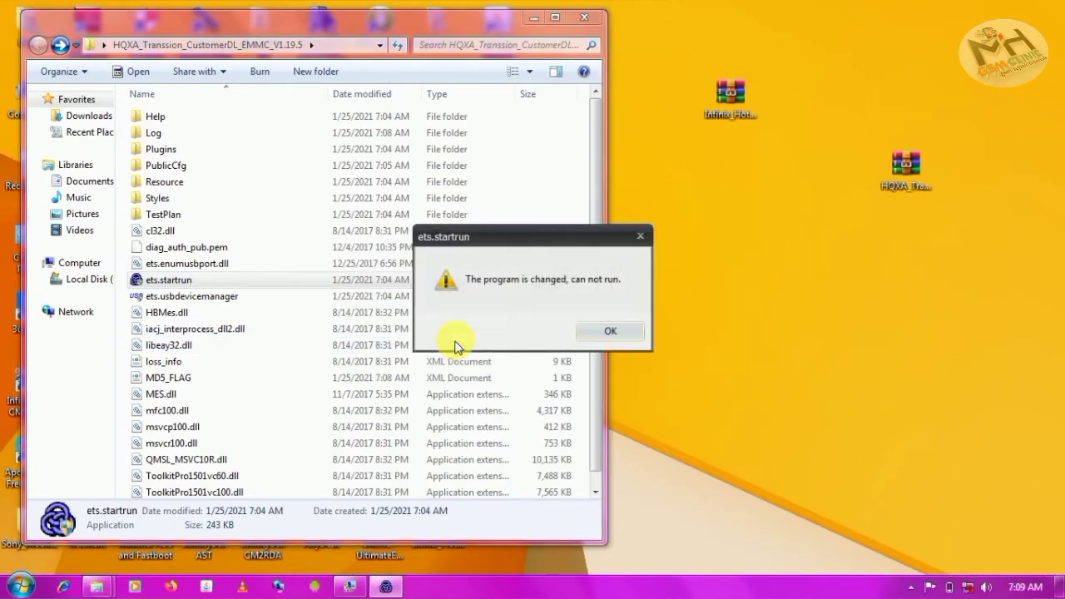
left_click(590, 330)
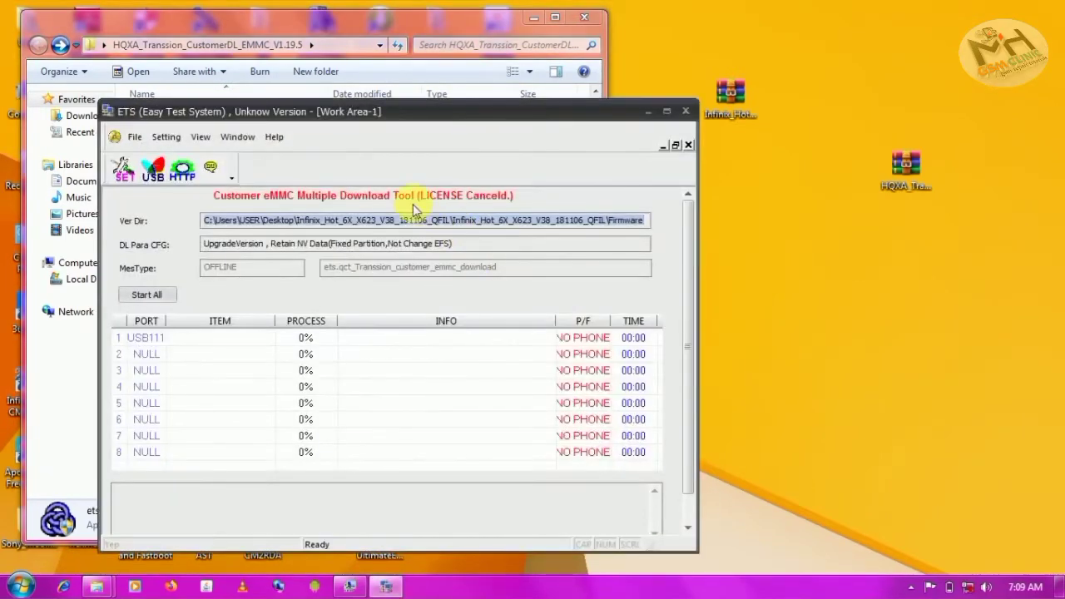
left_click_drag(325, 111, 286, 34)
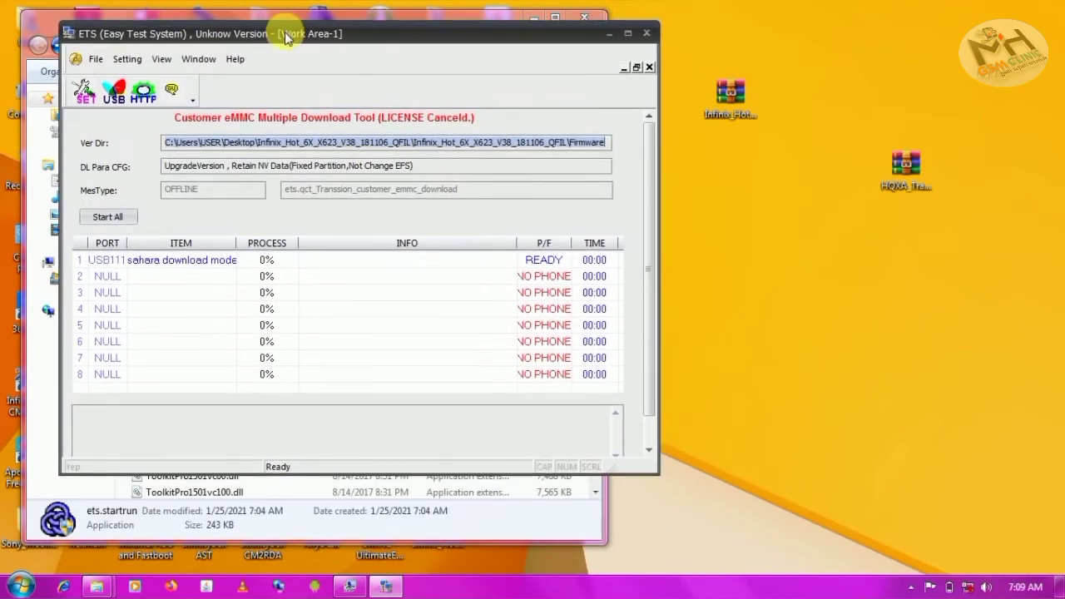
Check the phone's Qualcomm port entry on USB_111 in the USB Device Manager, and close the manager
left_click(195, 259)
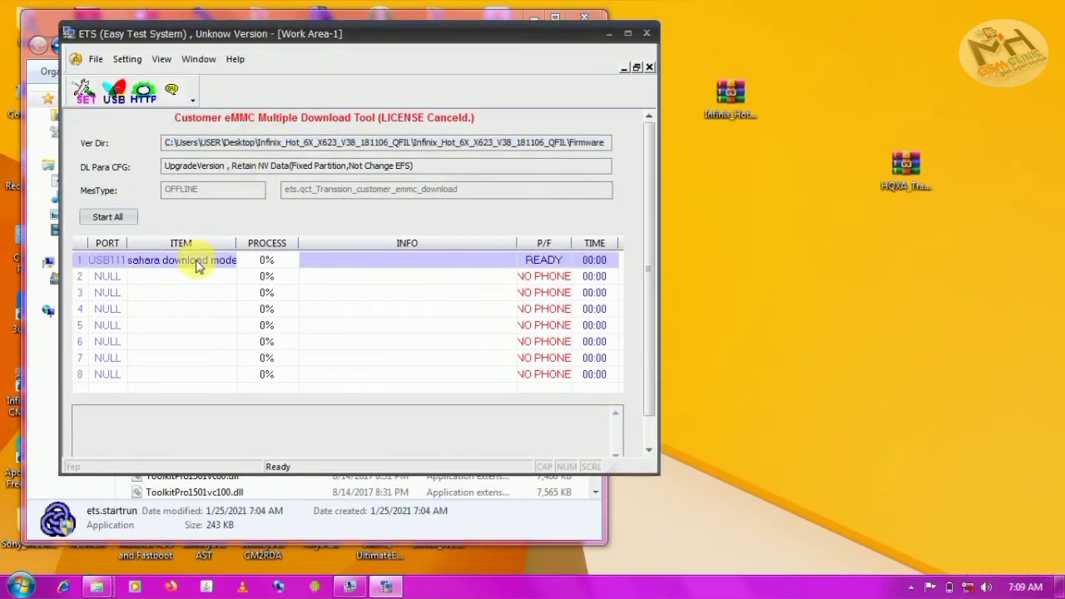
left_click(113, 97)
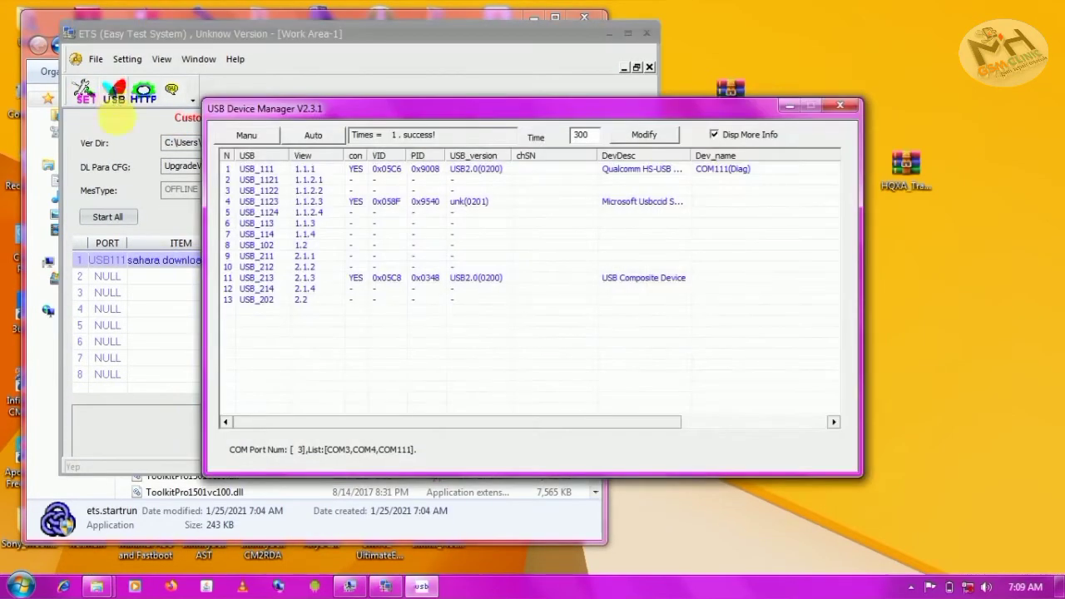
left_click(441, 170)
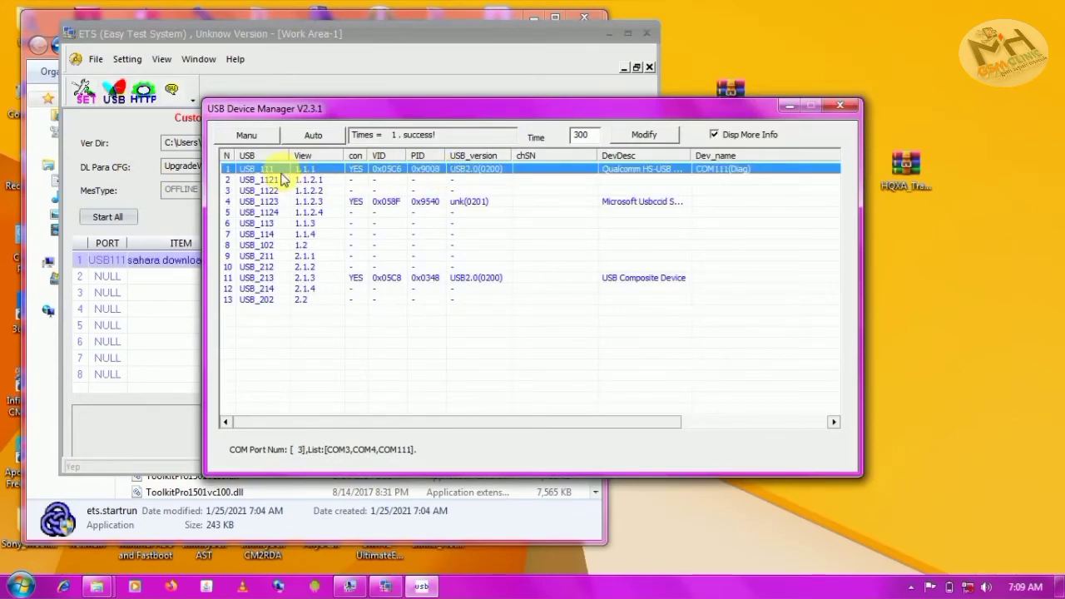
left_click(839, 106)
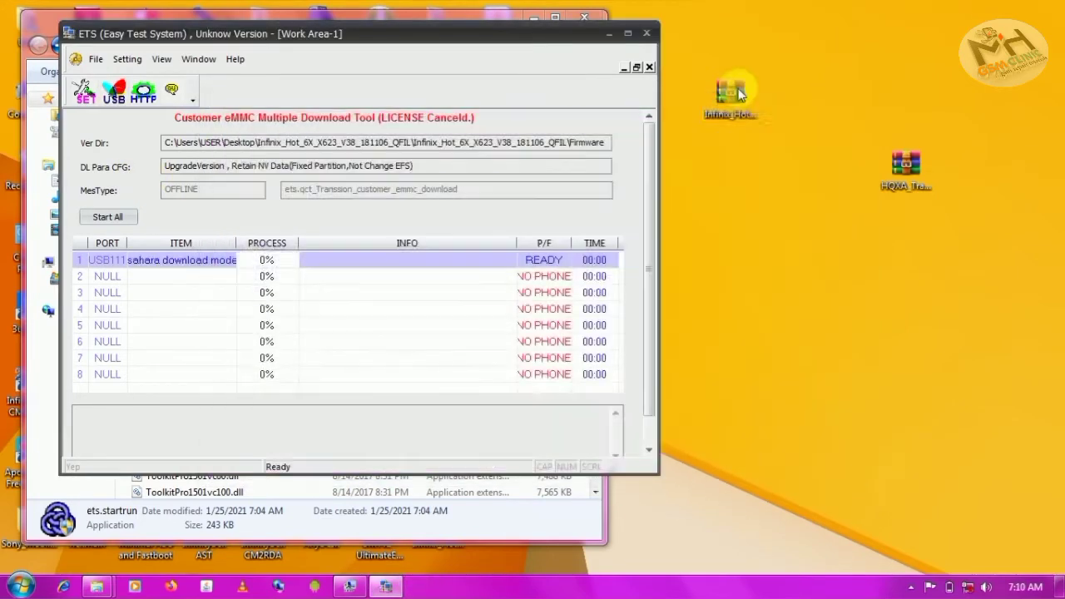
Set the workspace's version path to the Firmware folder inside the nested Infinix_Hot_6X_X623_V38_181106_QFIL folders
left_click(83, 95)
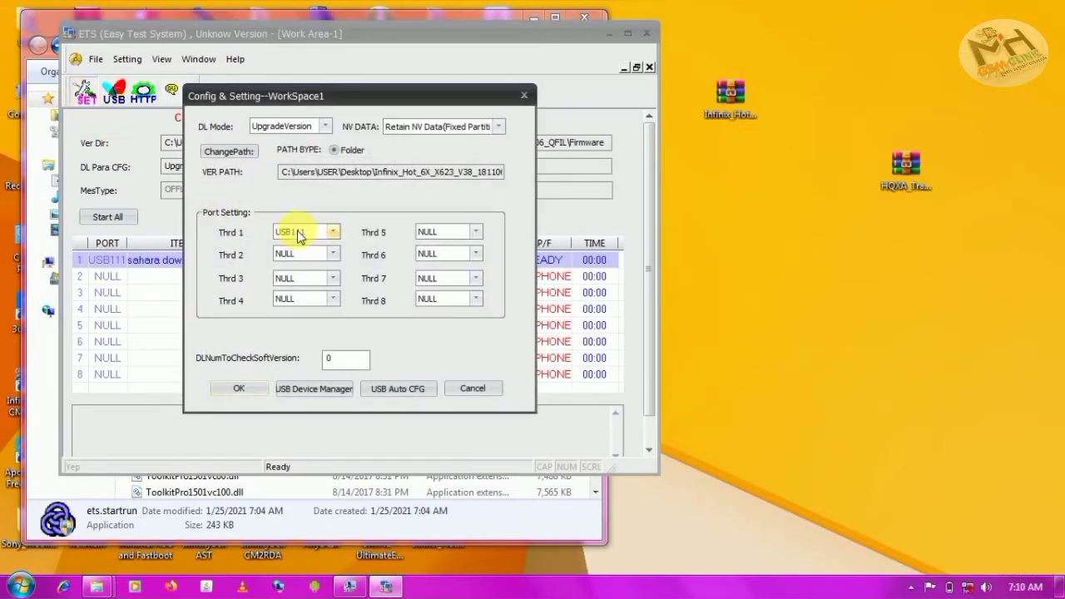
left_click(236, 157)
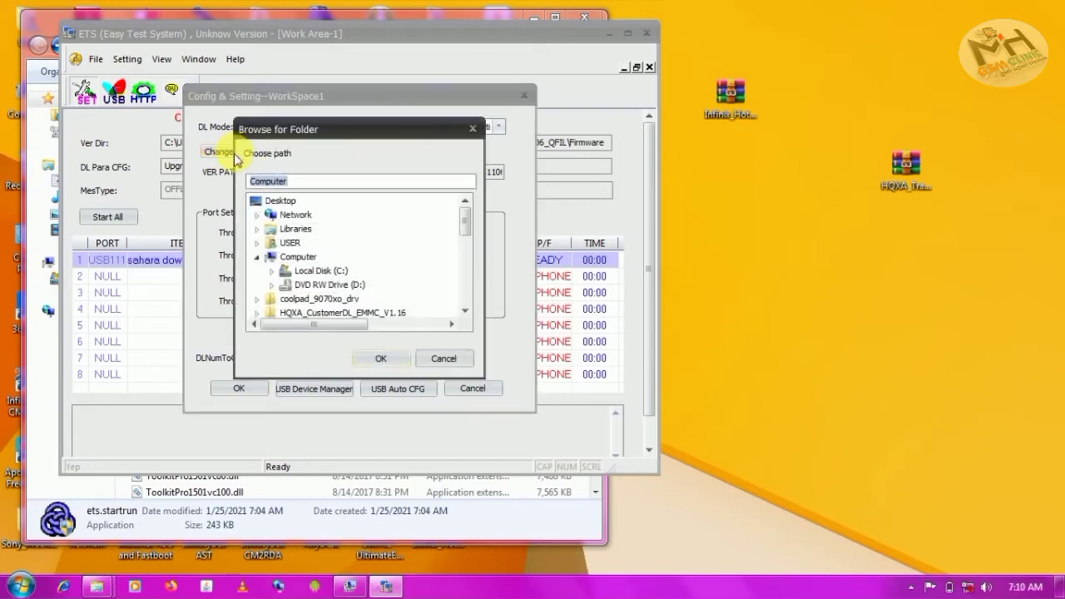
left_click_drag(464, 208, 464, 246)
left_click(256, 229)
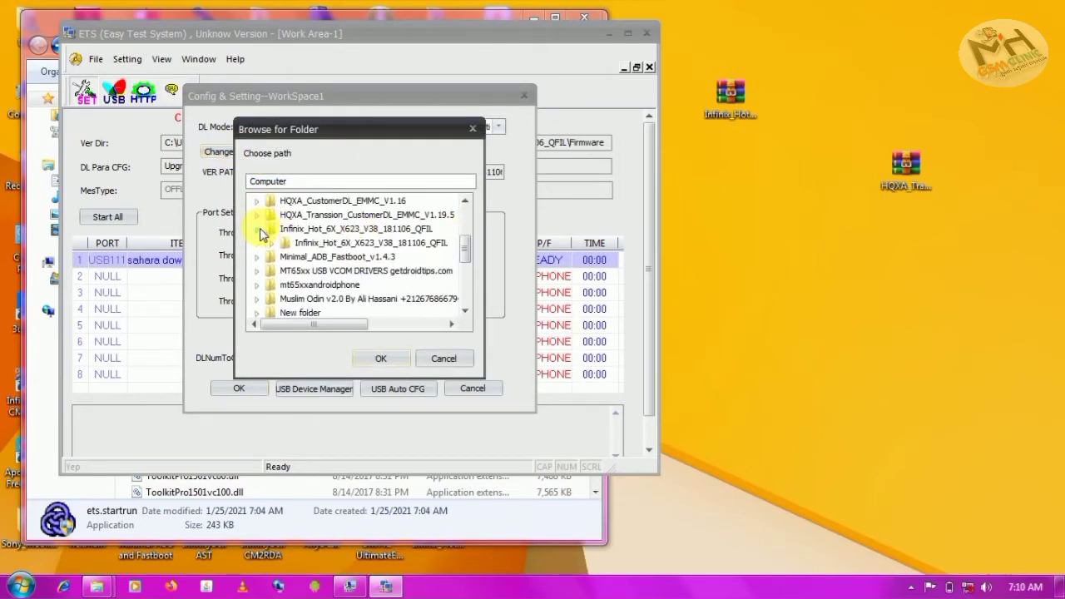
left_click(272, 243)
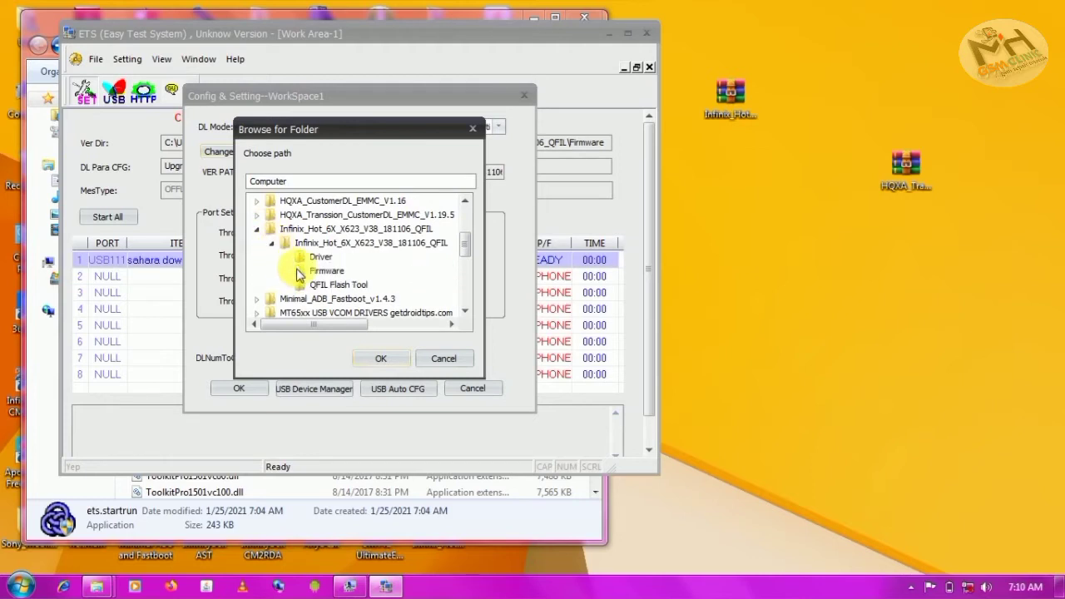
left_click(326, 271)
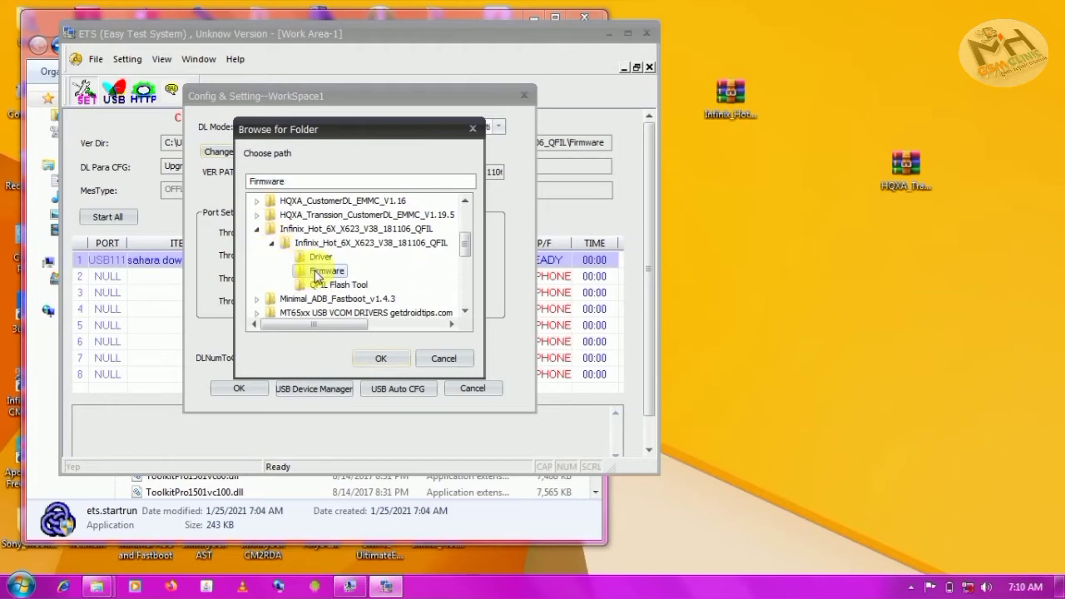
left_click(374, 359)
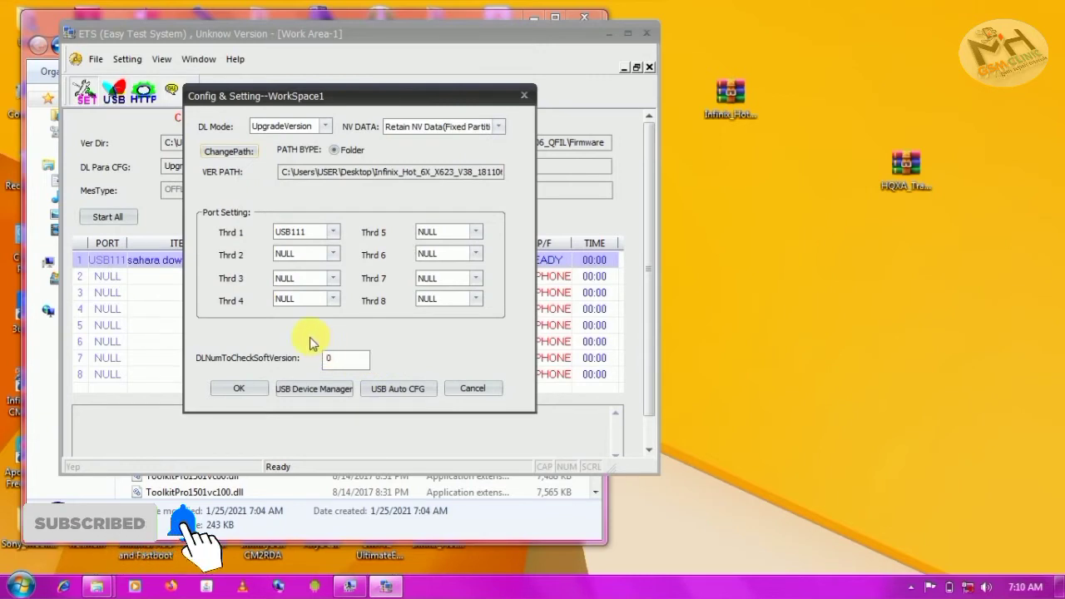
Set DL Mode to EmergencyDownload with NV data "Emergency Download Ver,Retain NV(Used for Repair)", apply the configuration and let the file verification run
left_click(325, 127)
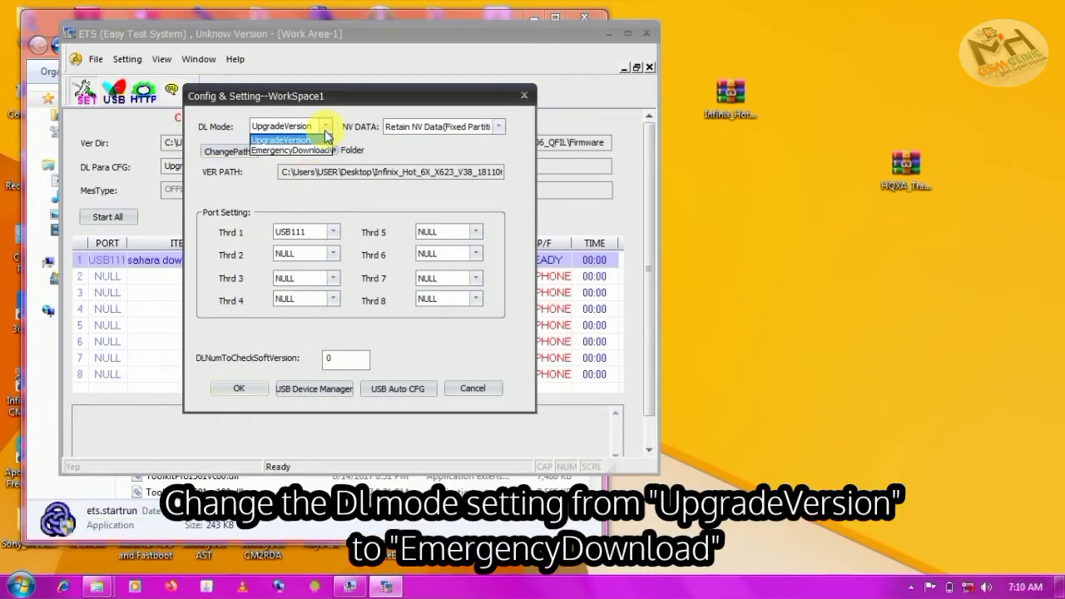
left_click(283, 152)
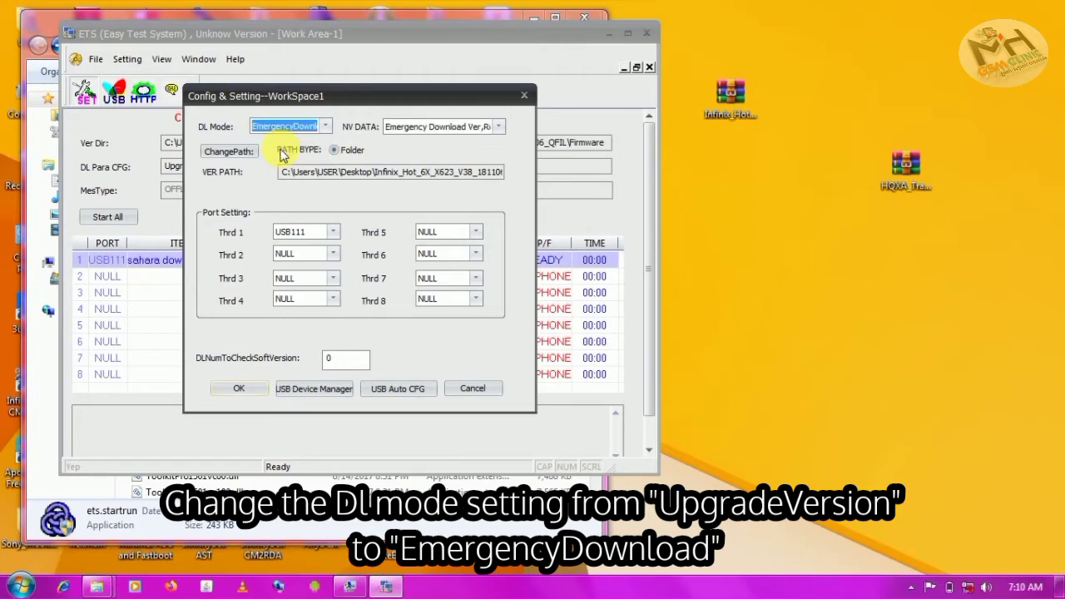
left_click(454, 127)
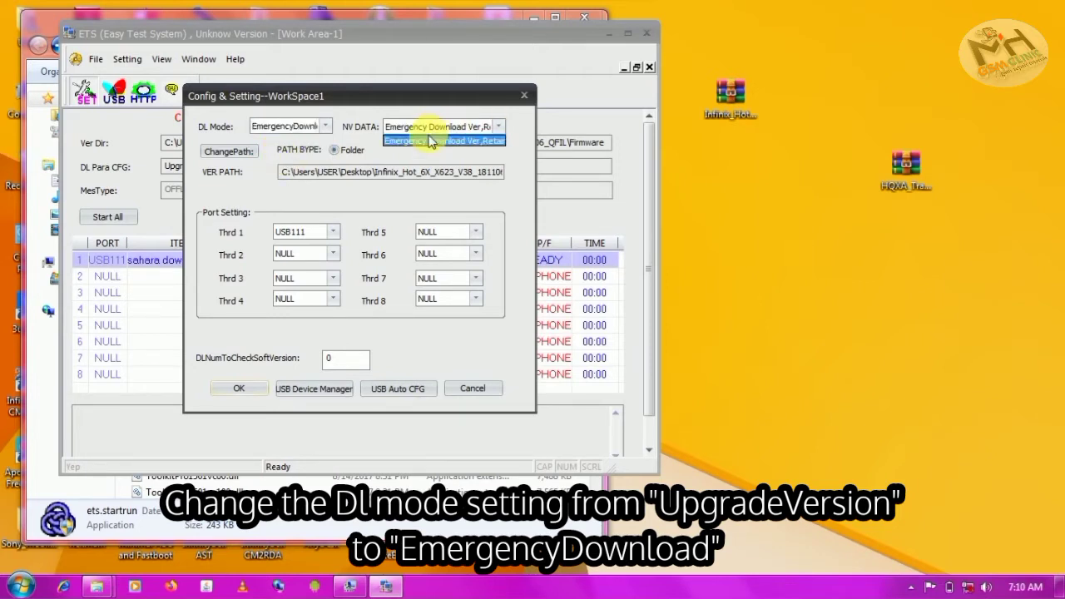
left_click(424, 147)
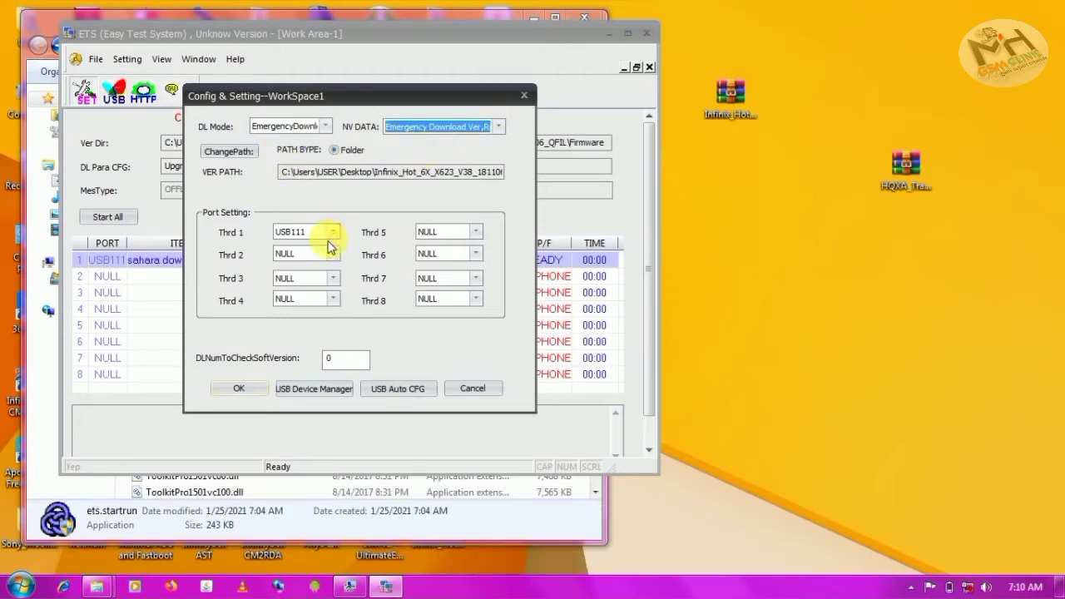
left_click(240, 391)
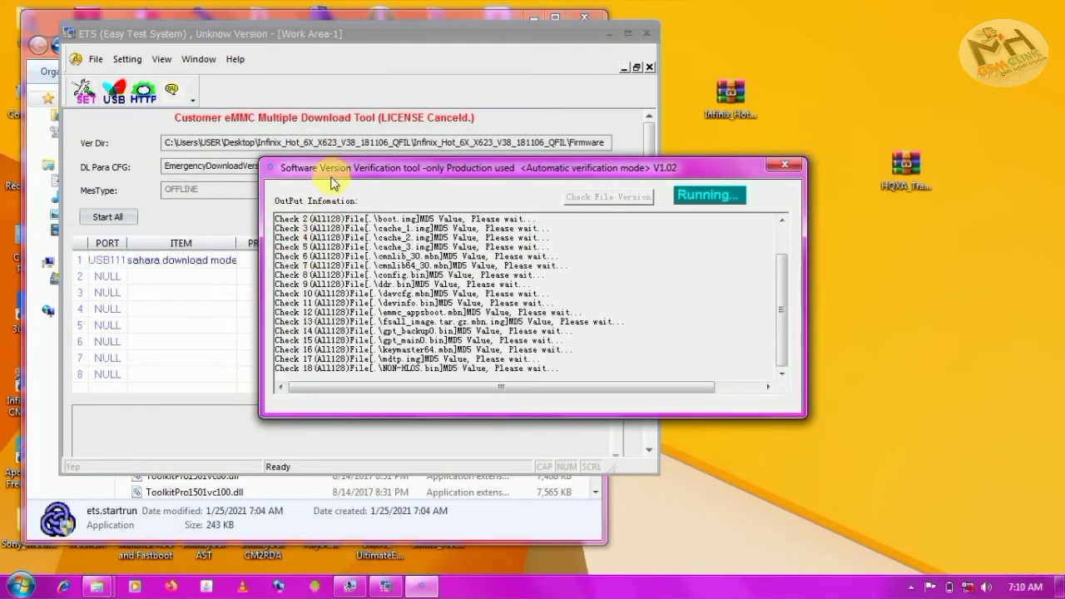
left_click_drag(340, 172, 168, 143)
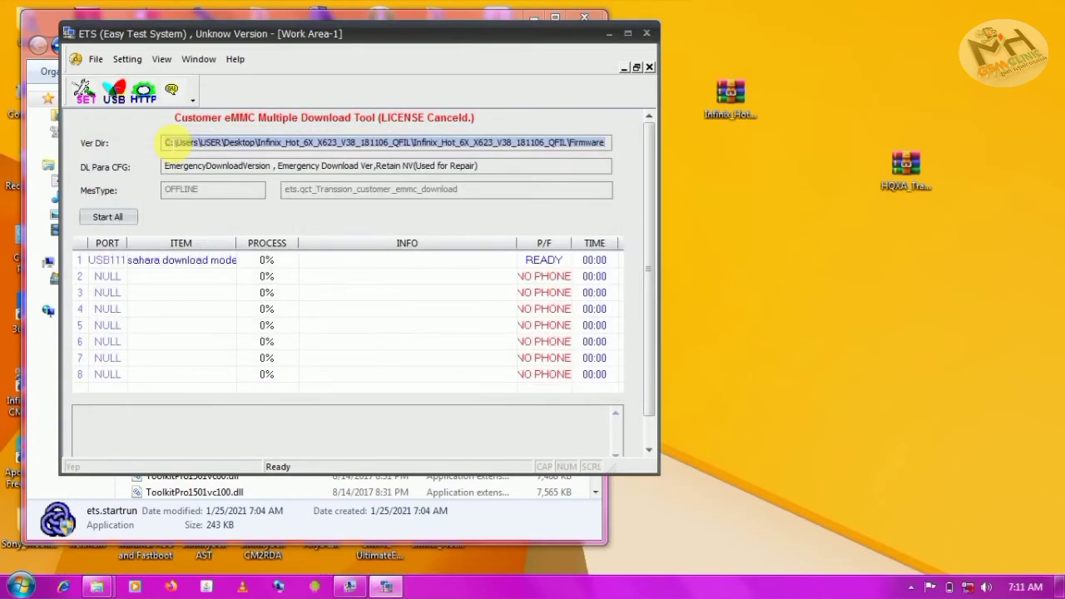
Start the firmware download for the phone on USB111, let it finish, and close ETS
left_click(209, 263)
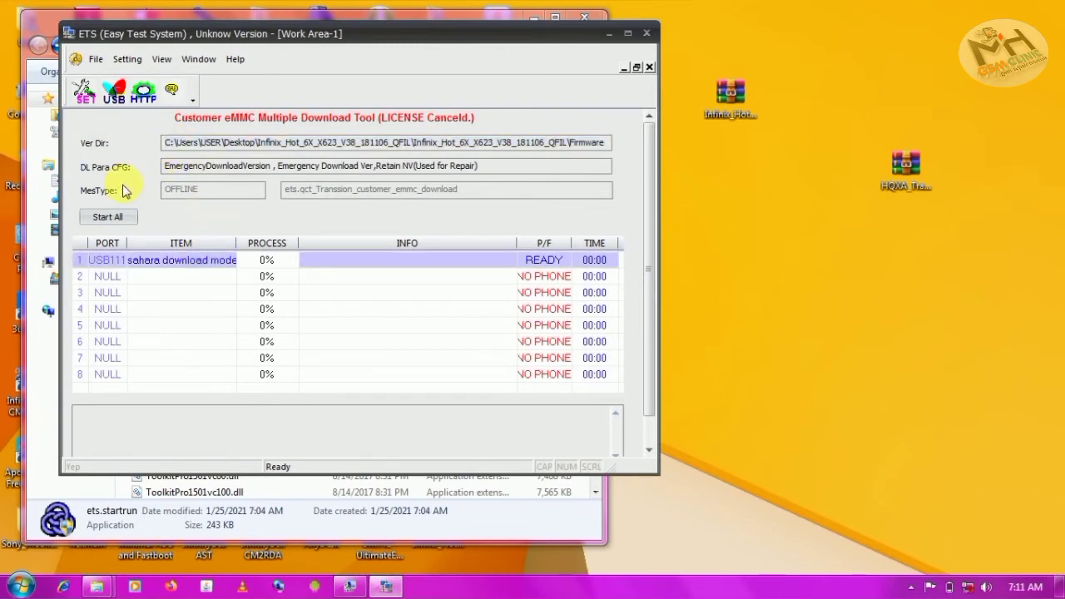
left_click(108, 221)
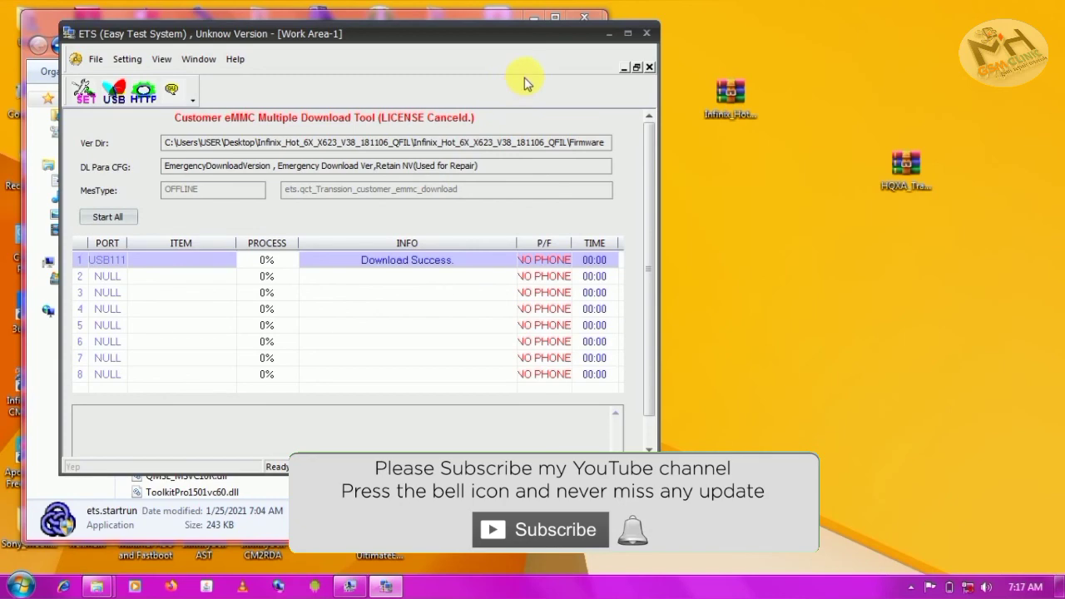
left_click(646, 33)
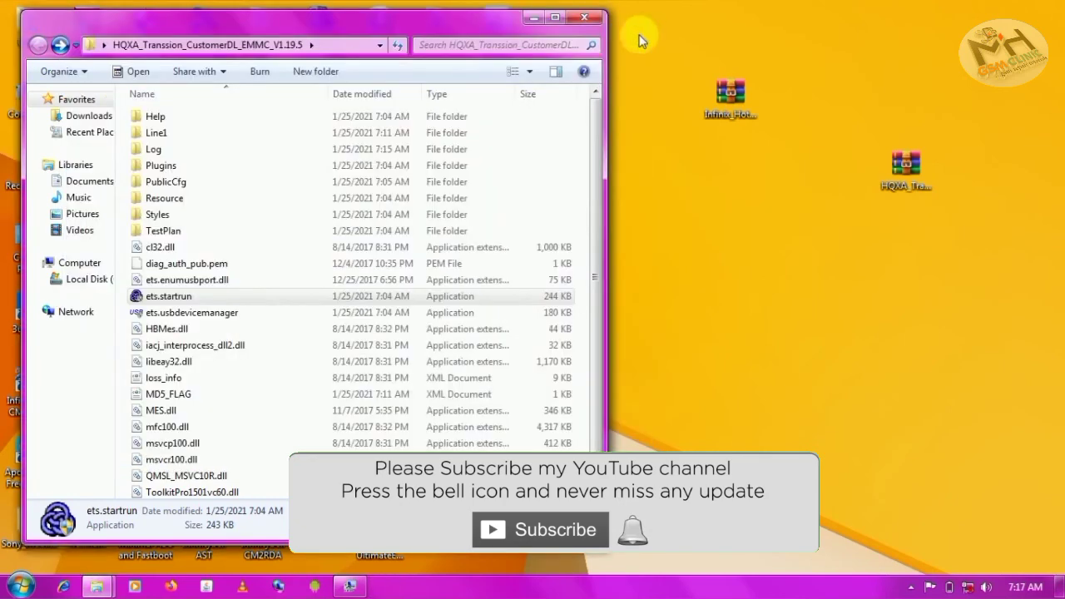